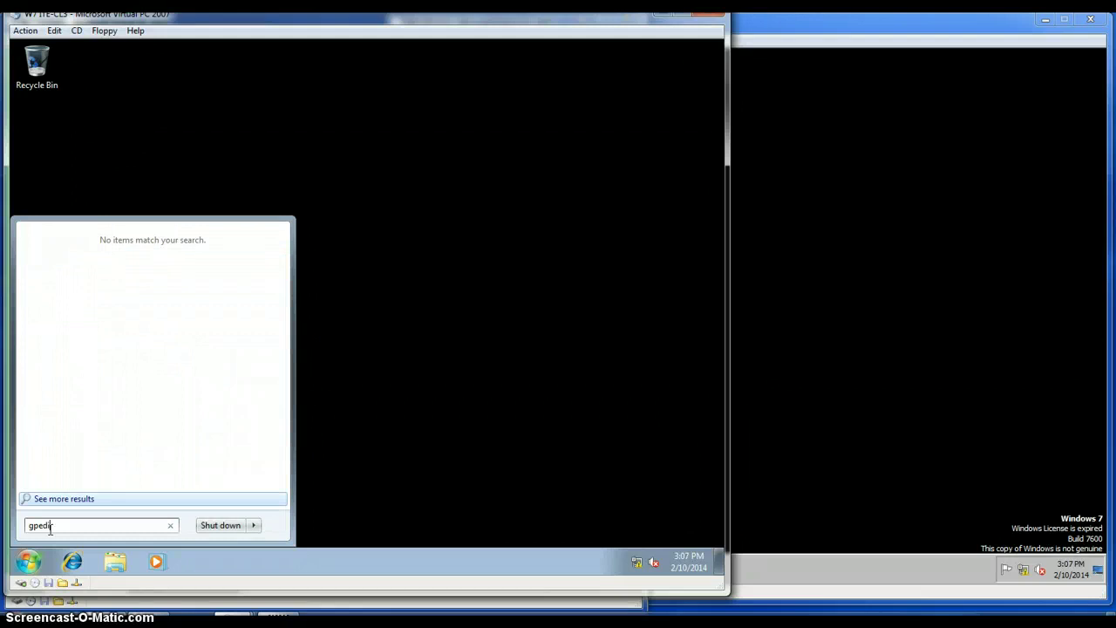
Launch the Local Group Policy Editor by running gpedit.msc from the Start menu search.
text(t)
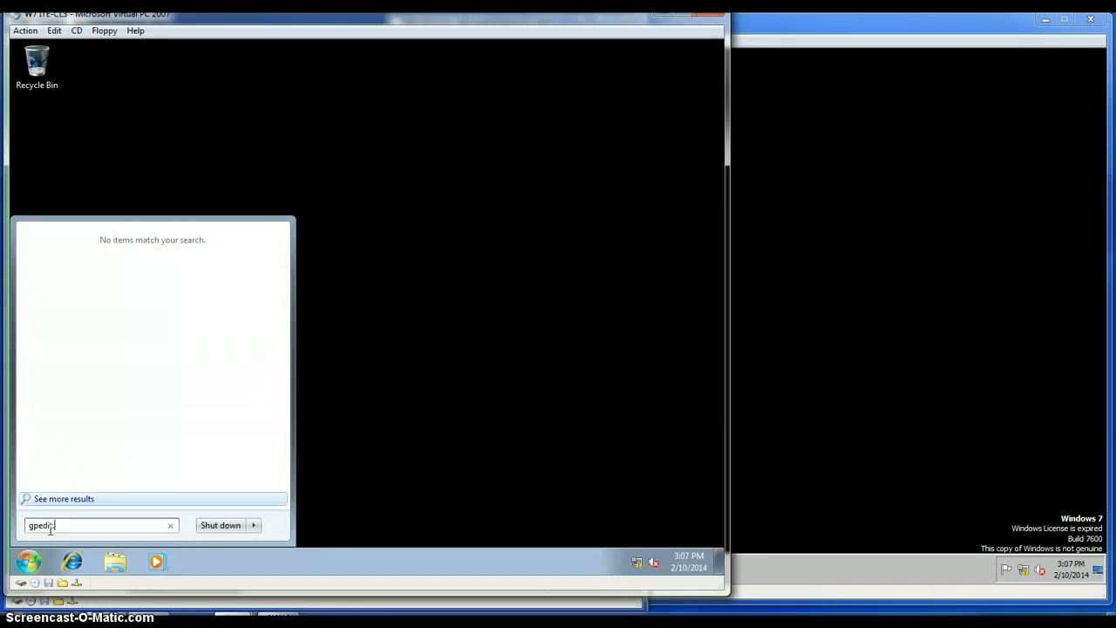
text(.msc)
key(Return)
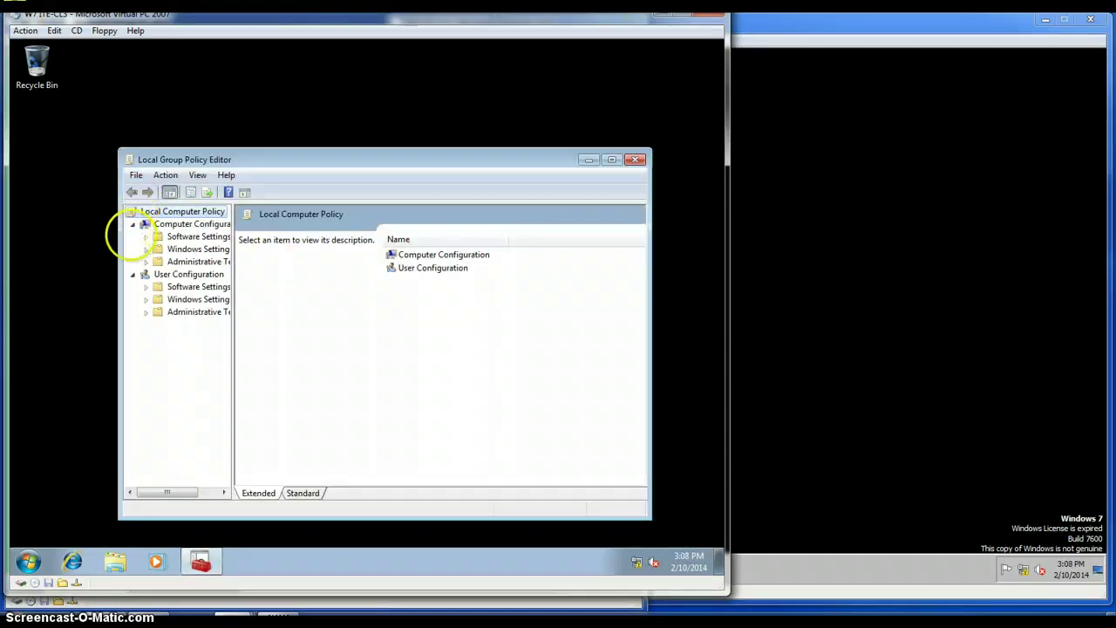
Widen the editor and tree pane, then navigate to Security Settings > Application Control Policies > AppLocker > Executable Rules.
drag(122, 237, 31, 249)
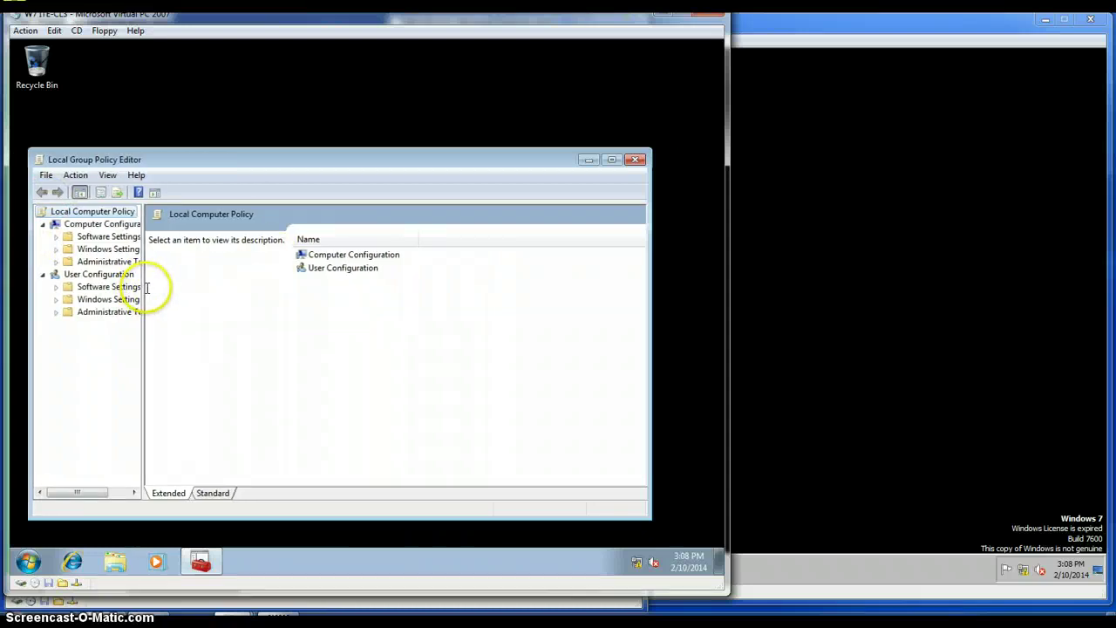
drag(148, 287, 165, 288)
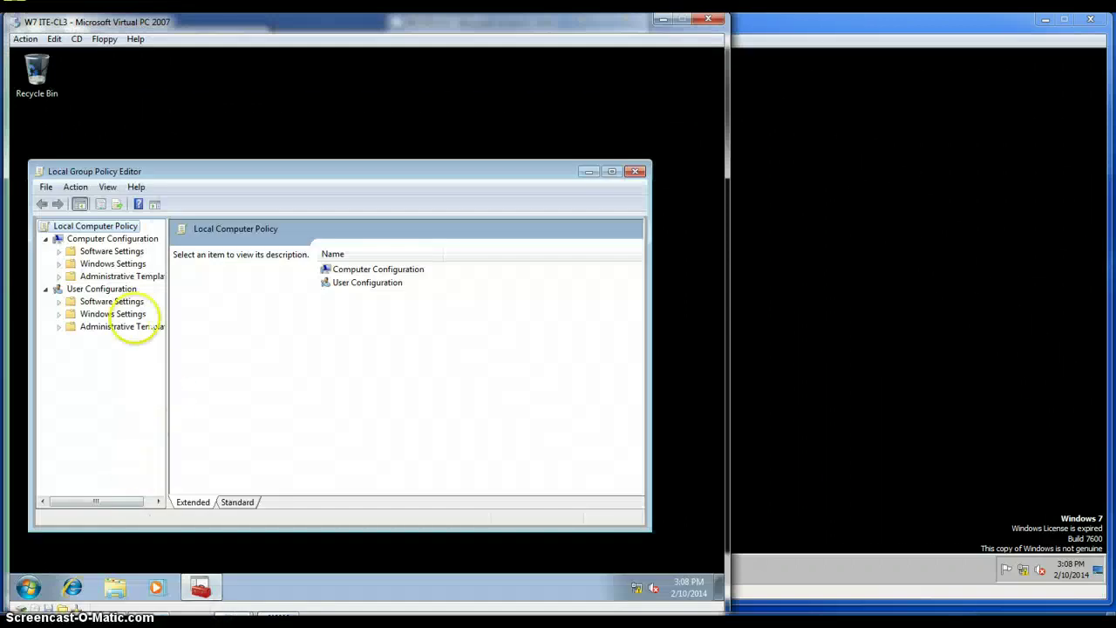
click(122, 265)
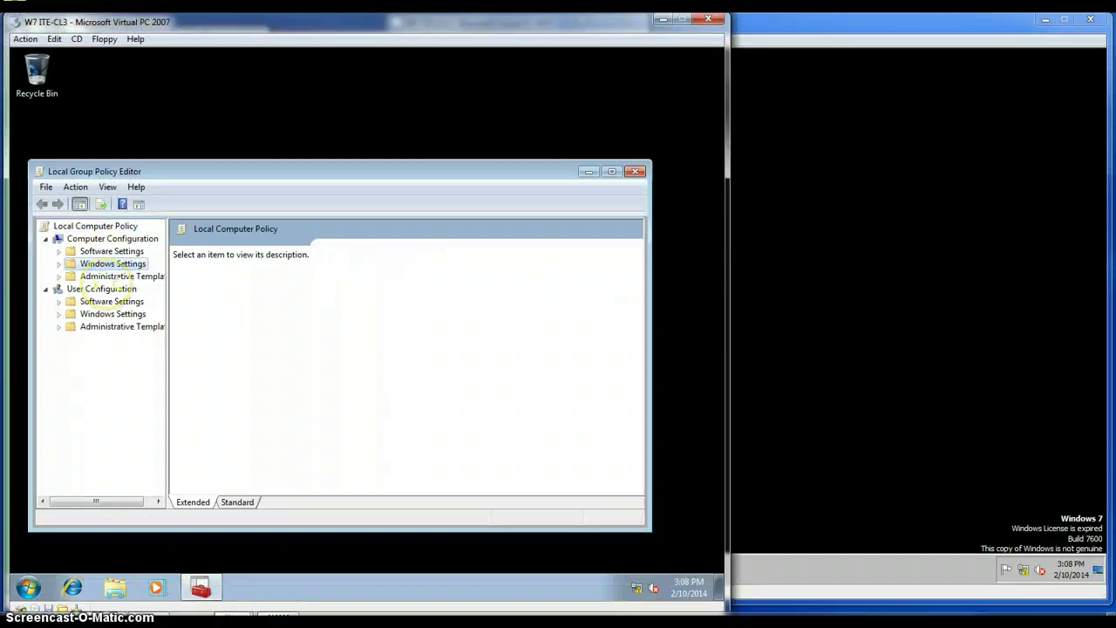
click(121, 314)
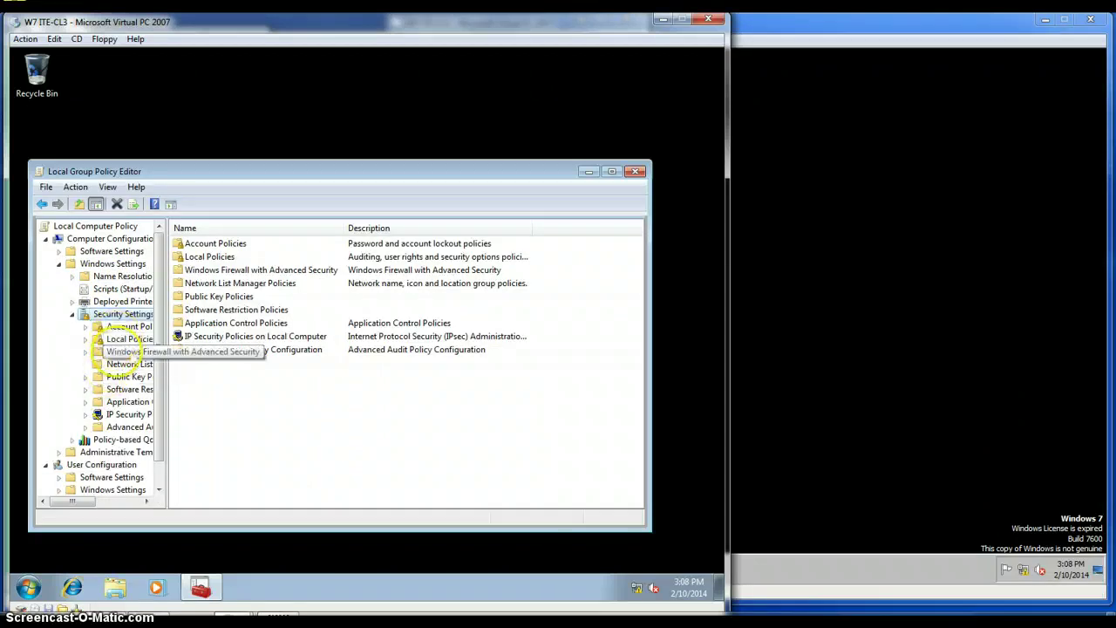
click(117, 402)
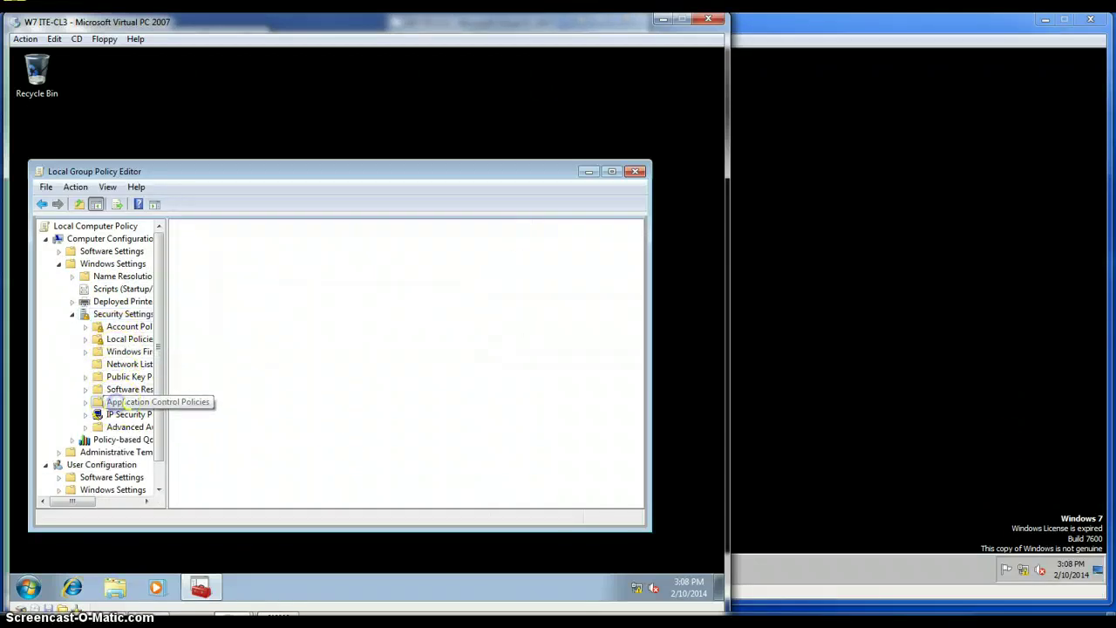
double_click(119, 403)
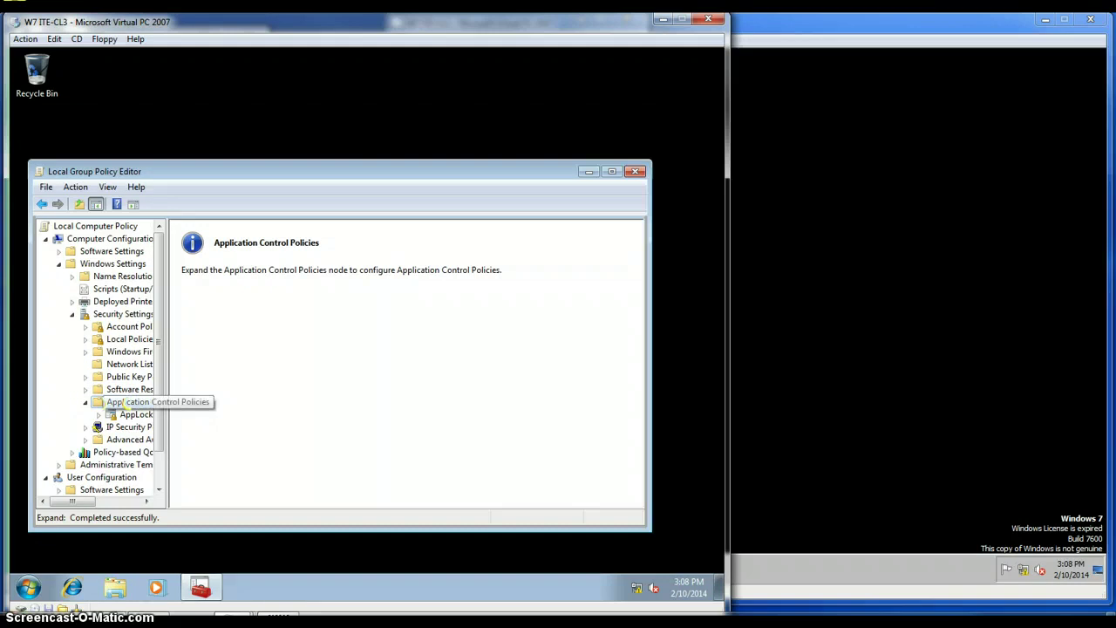
click(129, 416)
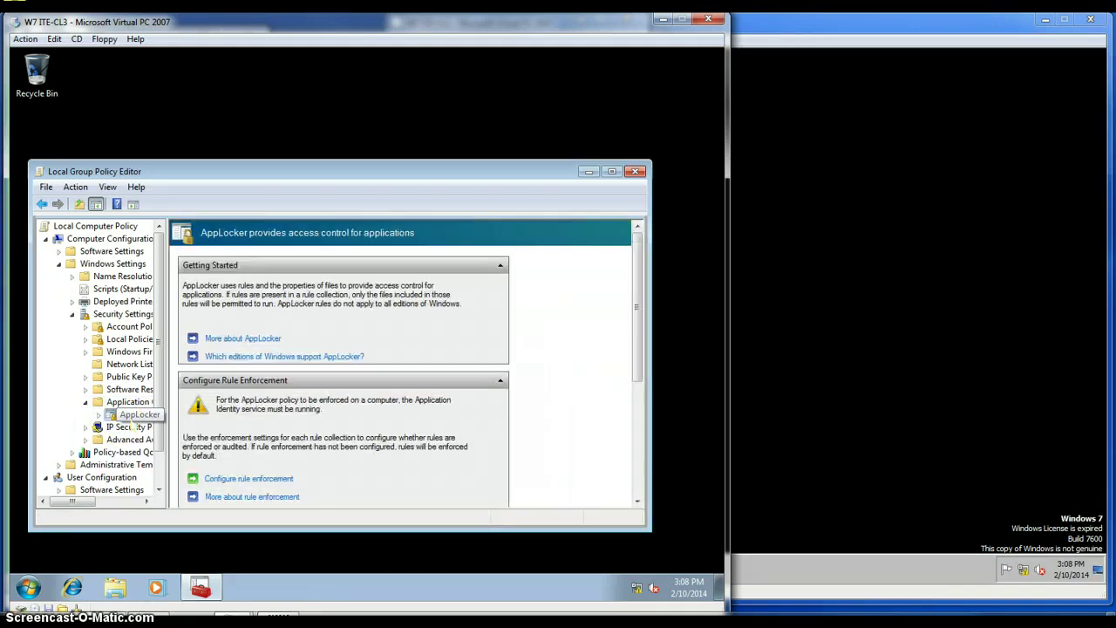
double_click(129, 416)
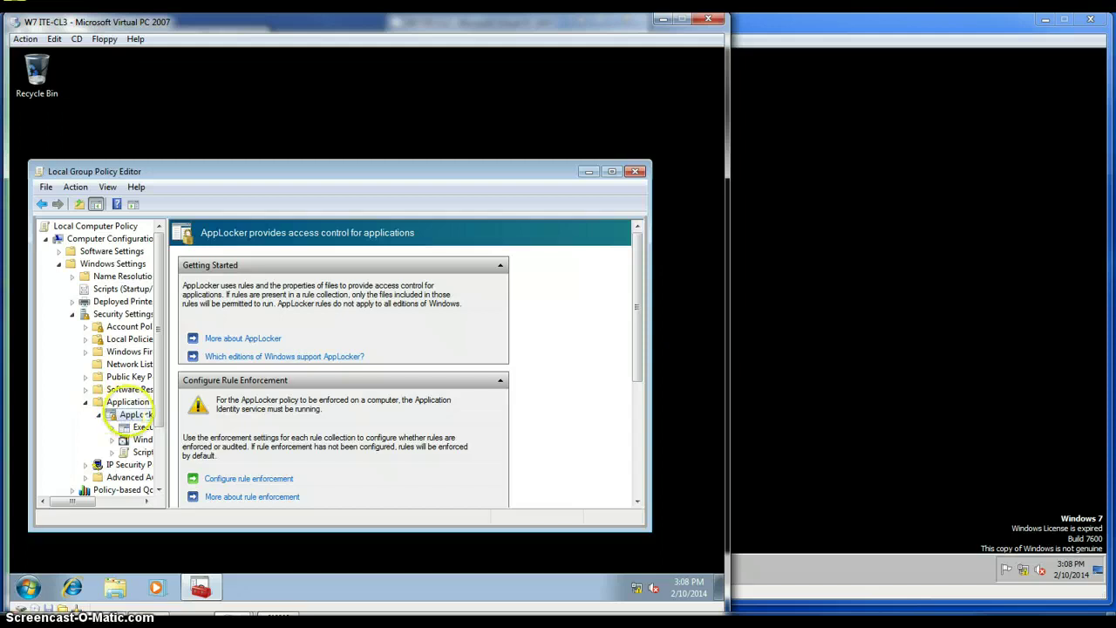
drag(168, 401, 229, 401)
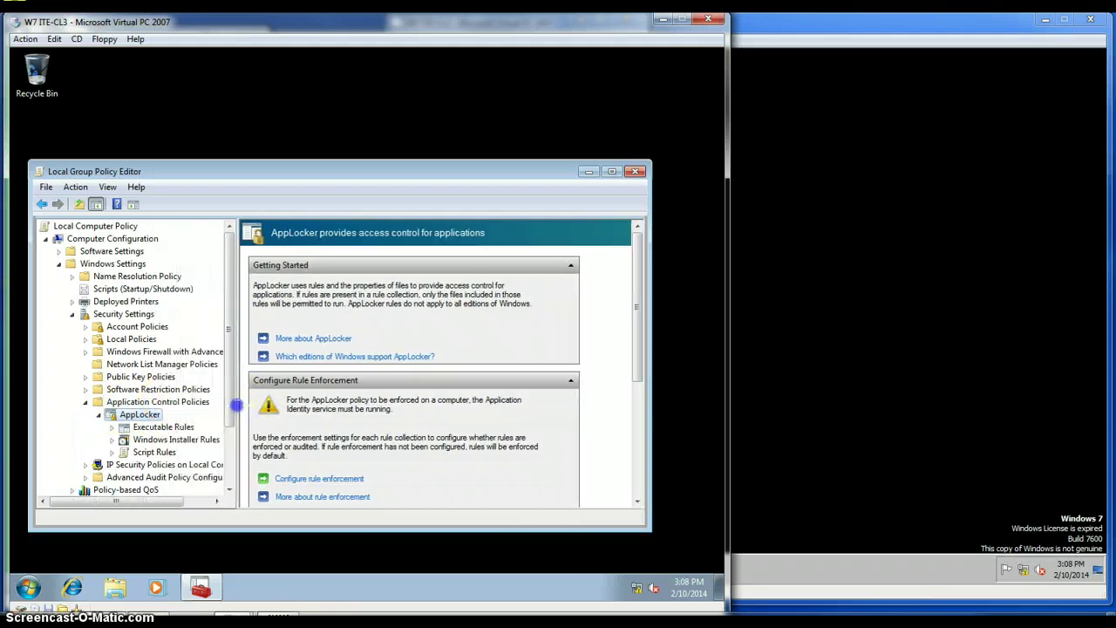
click(170, 426)
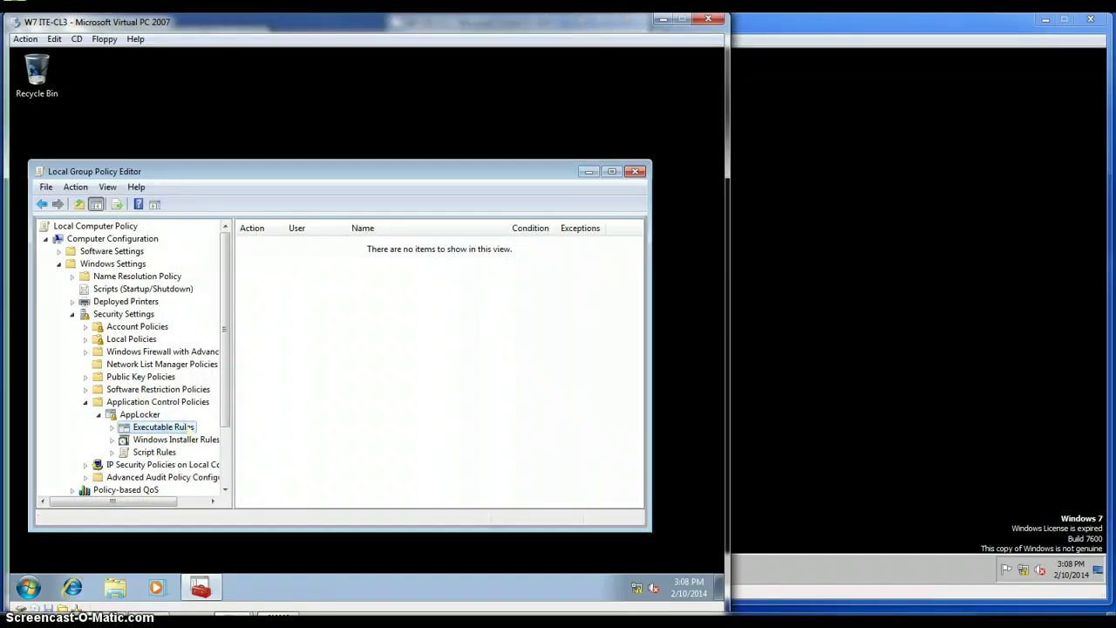
Start a new executable rule and set its action to Deny.
right_click(190, 427)
click(204, 434)
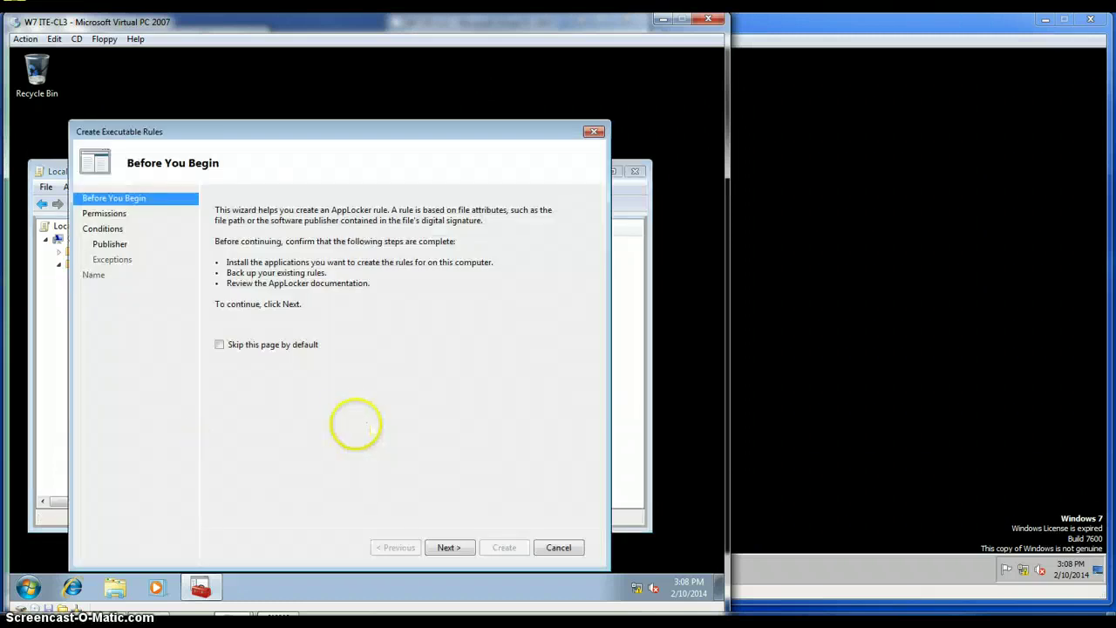
click(463, 546)
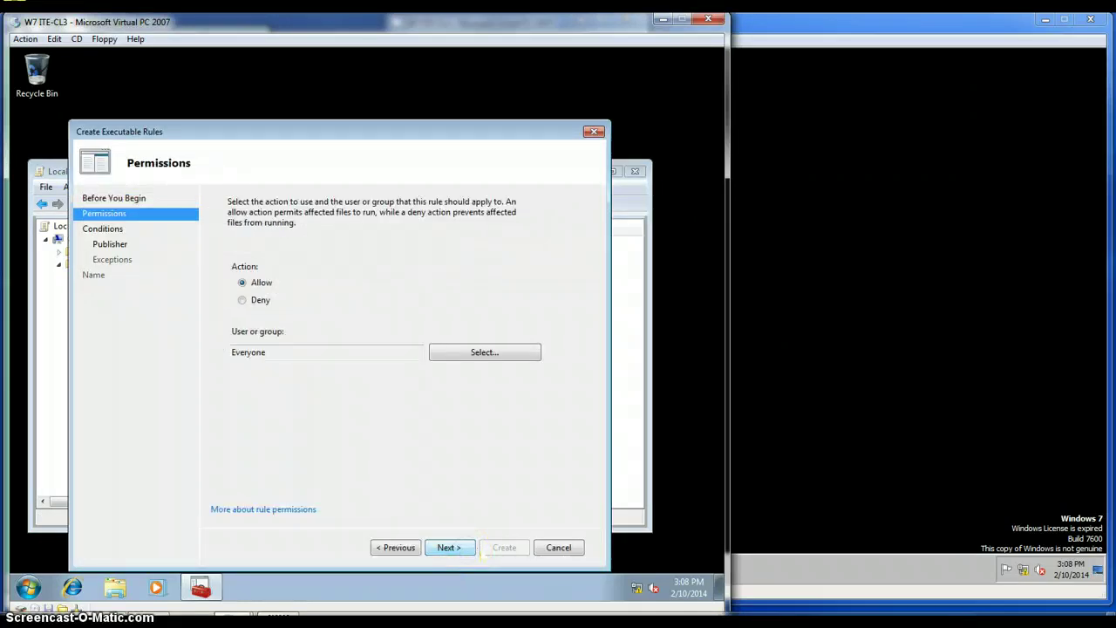
click(242, 300)
Apply the rule to the ITE\G_sales group and continue to Conditions.
click(506, 356)
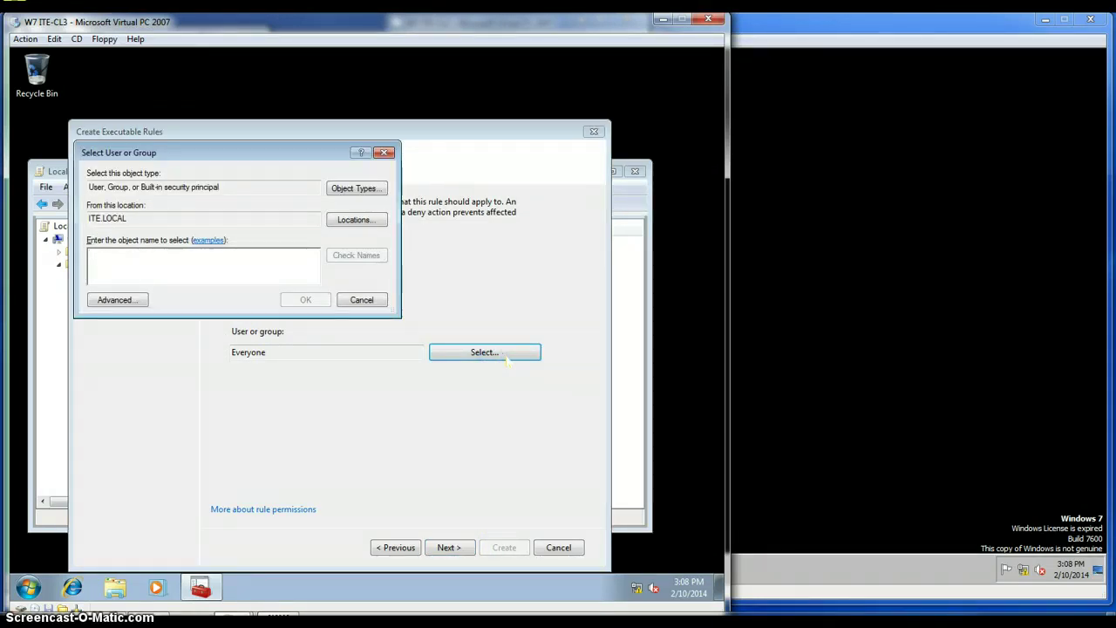
text(ite)
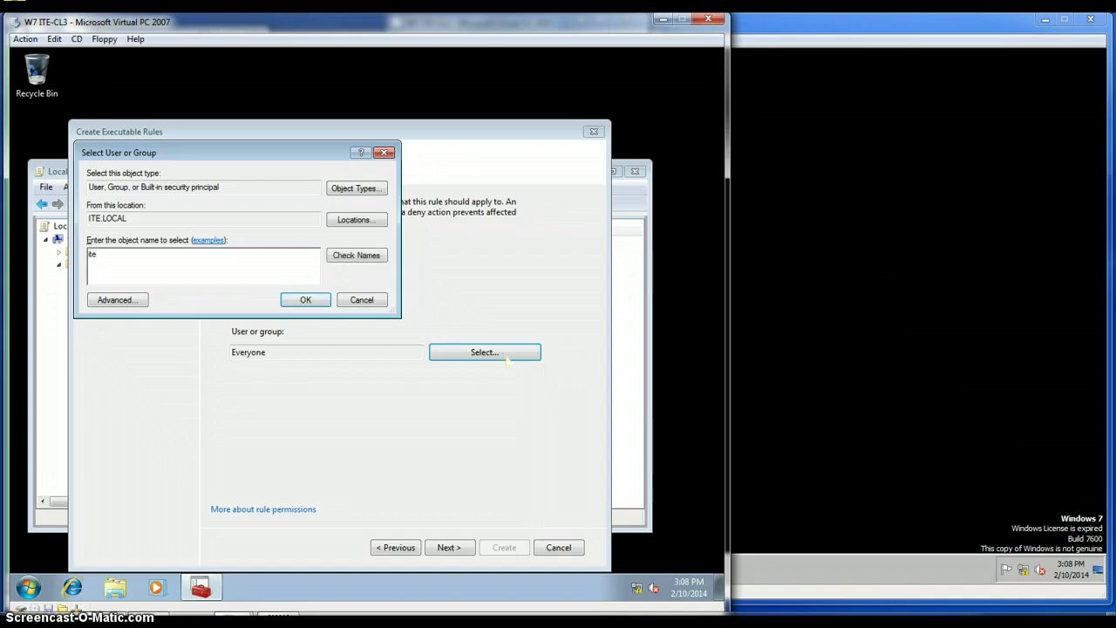
text(\g_sales)
click(370, 255)
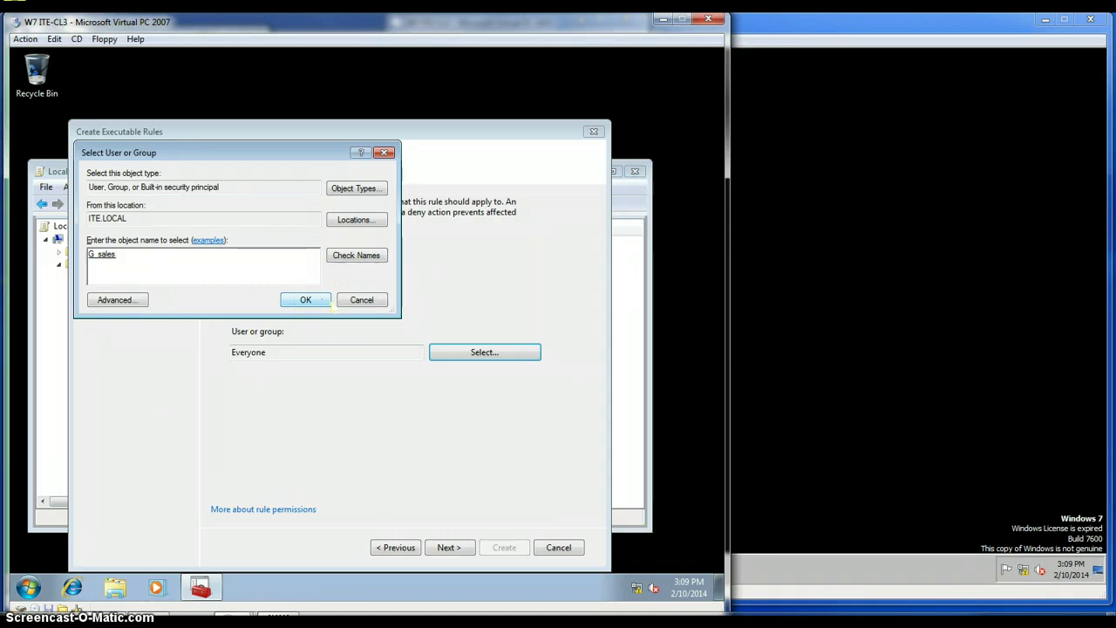
click(317, 299)
click(449, 546)
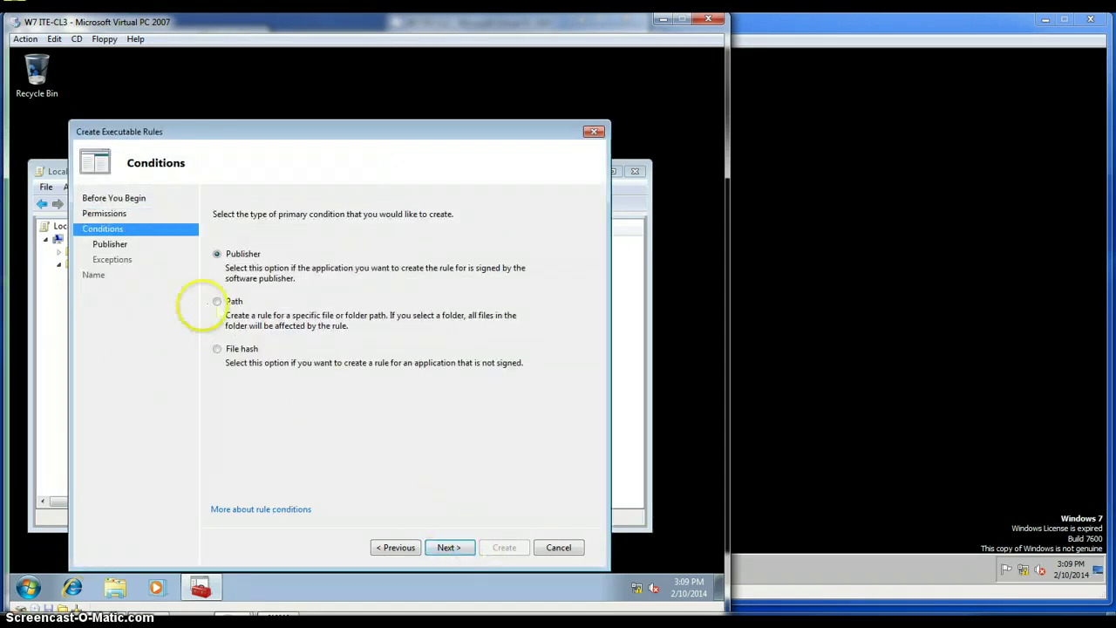
Use a Path condition pointing to C:\Program Files\Windows Media Player\wmplayer.exe.
click(216, 300)
click(445, 547)
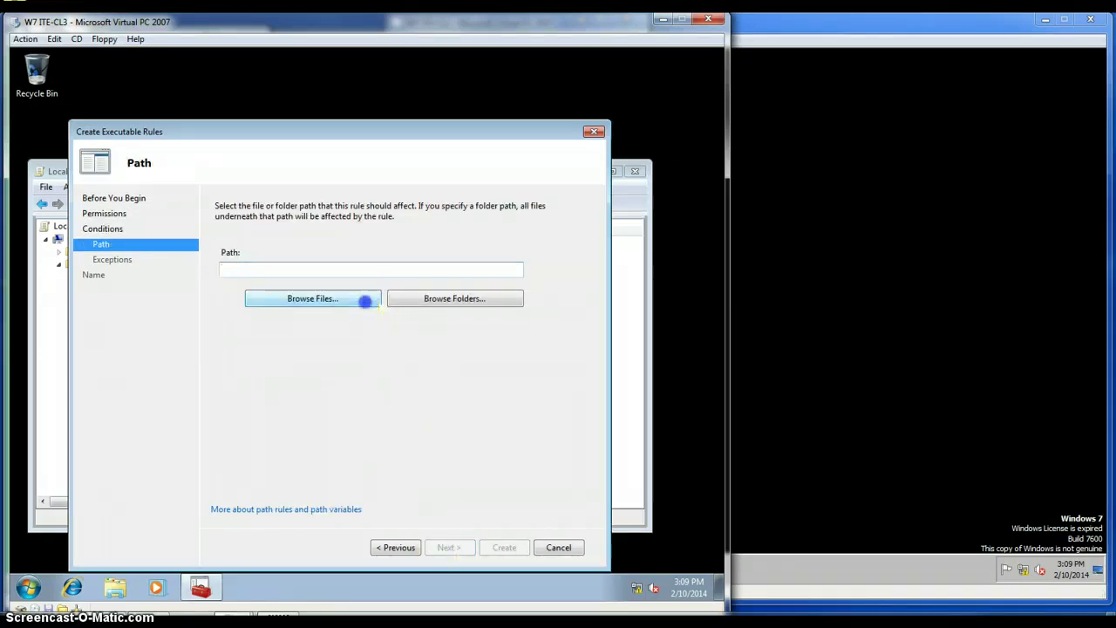
click(366, 299)
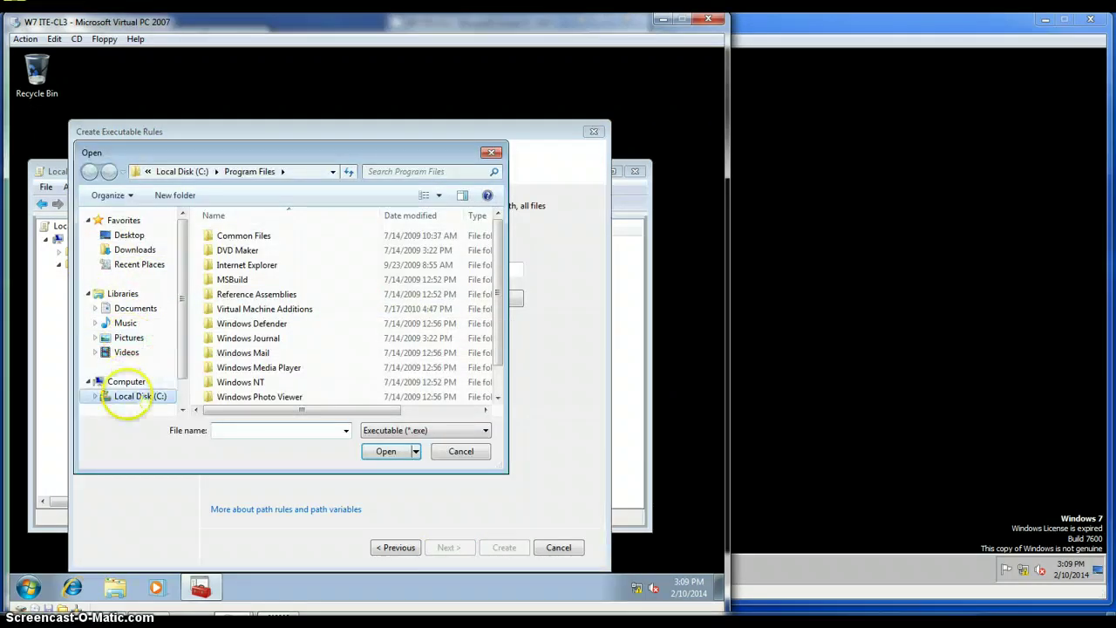
click(127, 384)
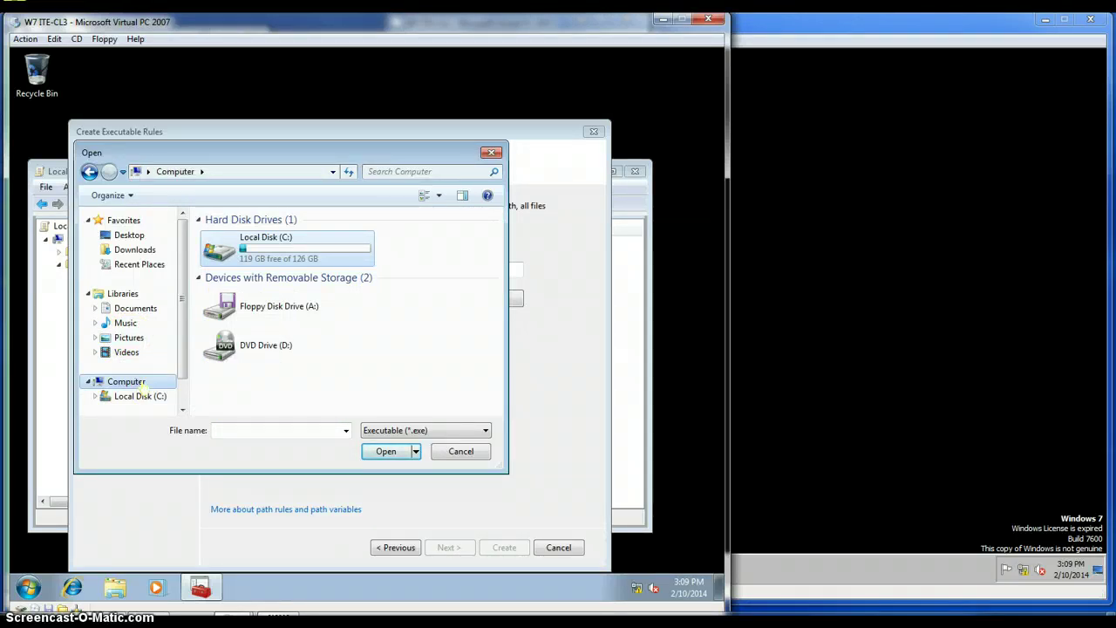
click(288, 257)
double_click(288, 257)
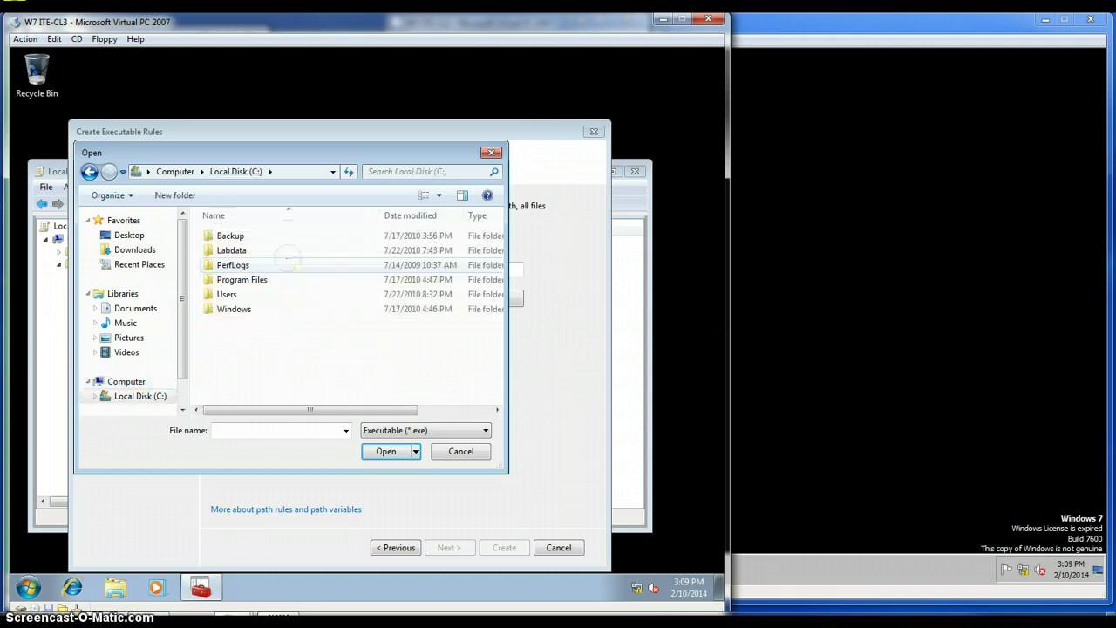
double_click(253, 280)
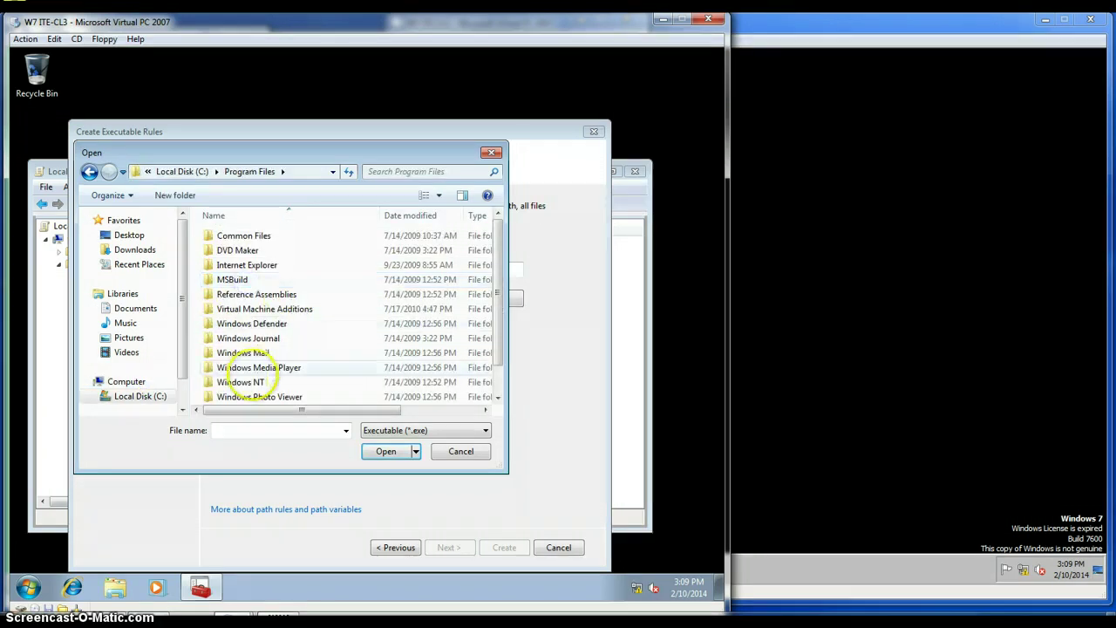
double_click(261, 367)
scroll(271, 362, down, 2)
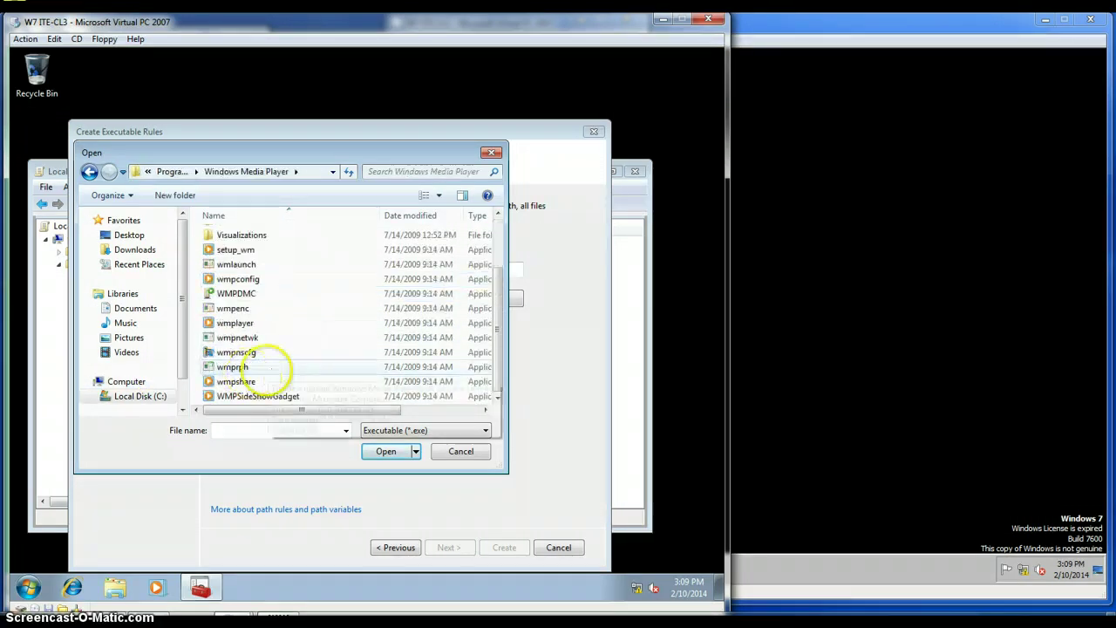
double_click(235, 322)
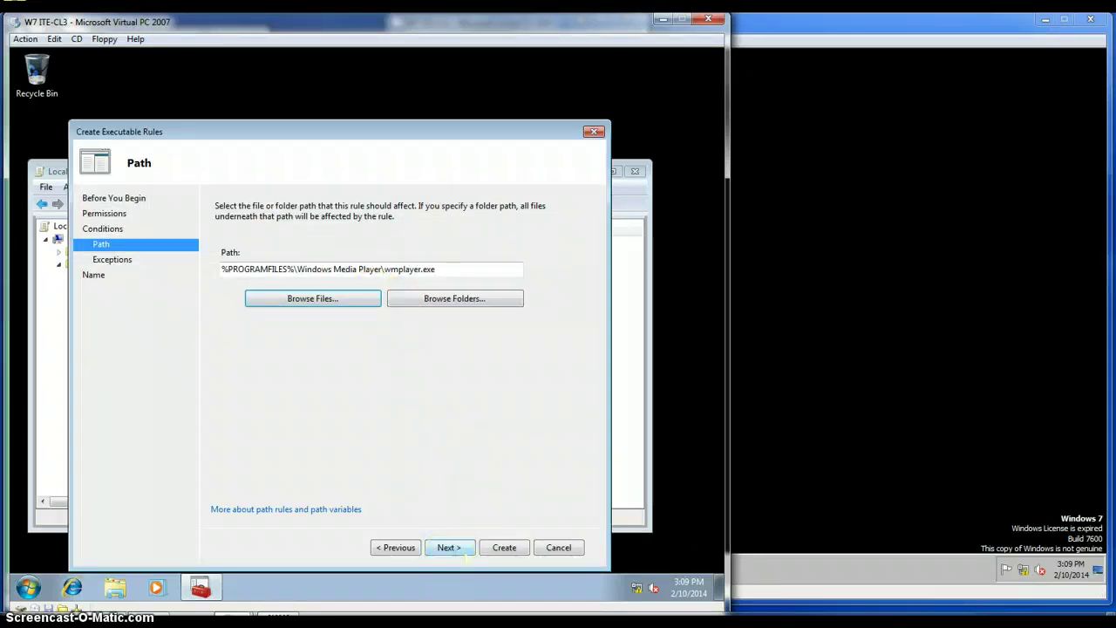
Skip exceptions and create the rule, keeping the wmplayer.exe path as its name.
click(449, 547)
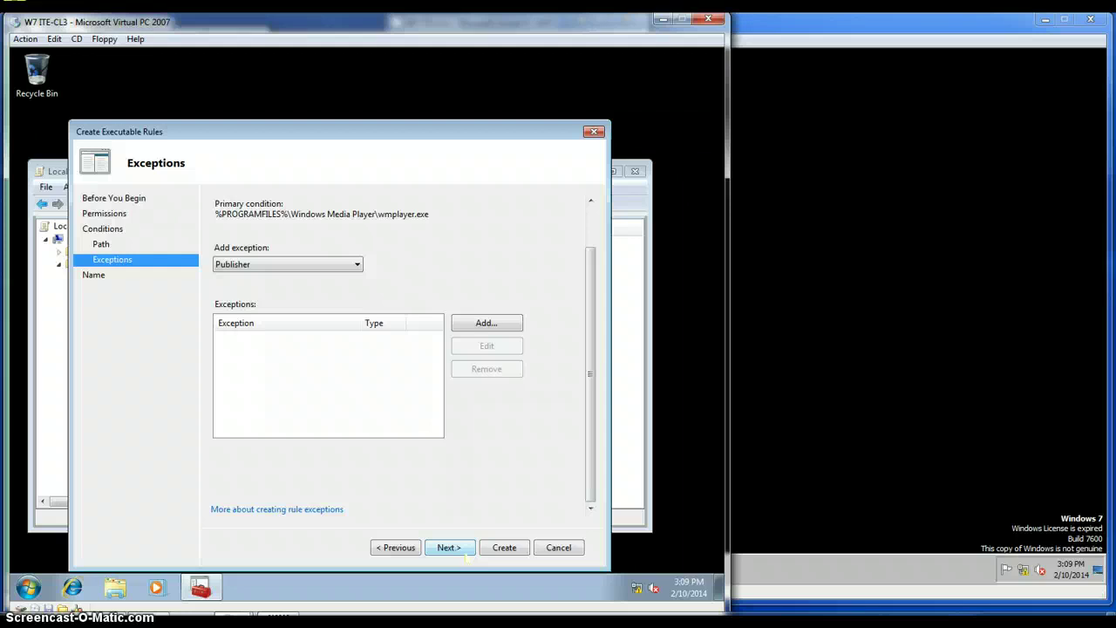
click(466, 558)
click(504, 547)
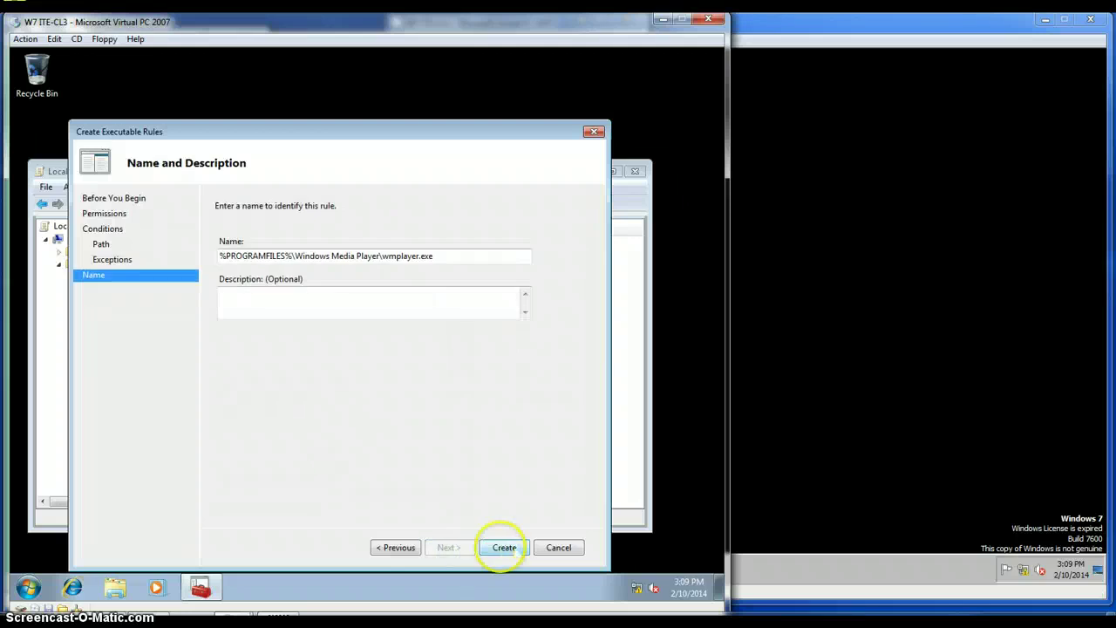
click(514, 547)
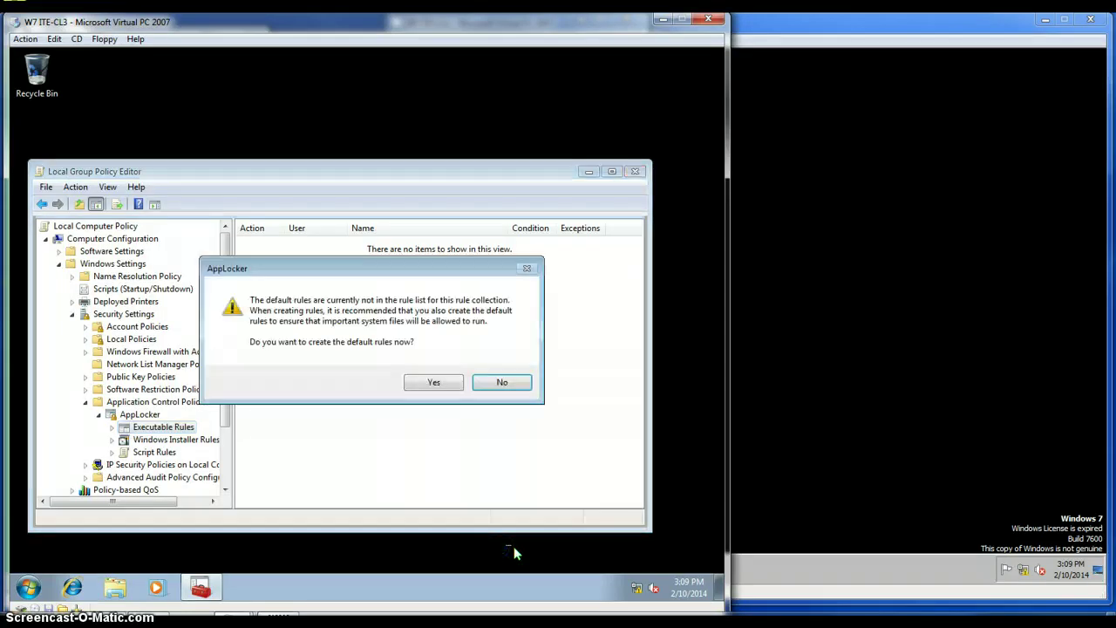
Create the default rules, then set Executable rules to Configured with Enforce rules in AppLocker properties.
click(428, 381)
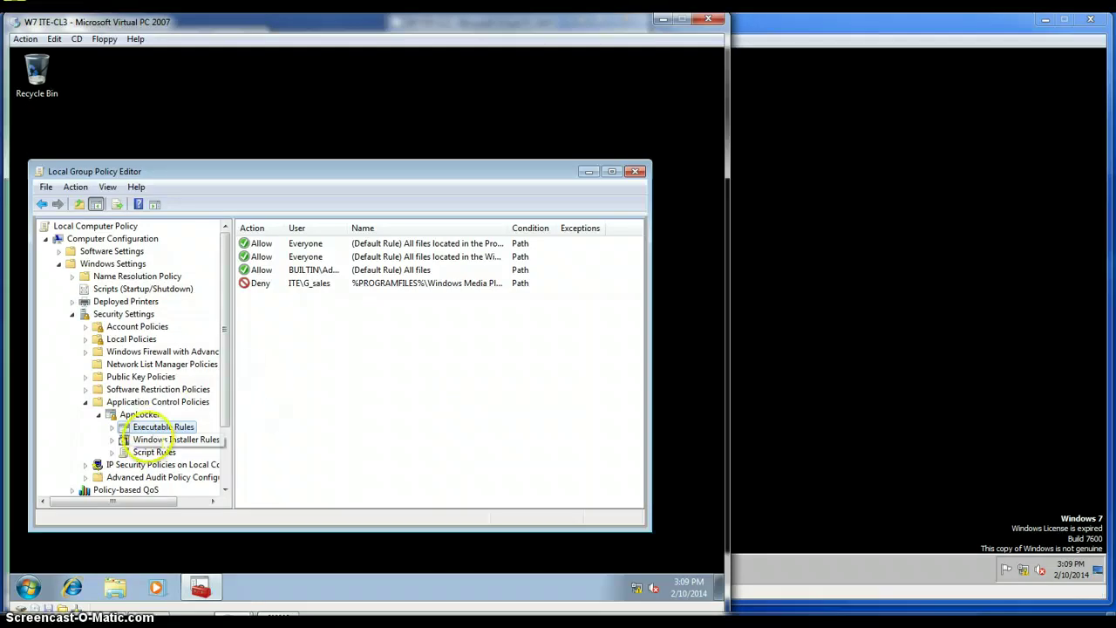
right_click(140, 415)
click(174, 478)
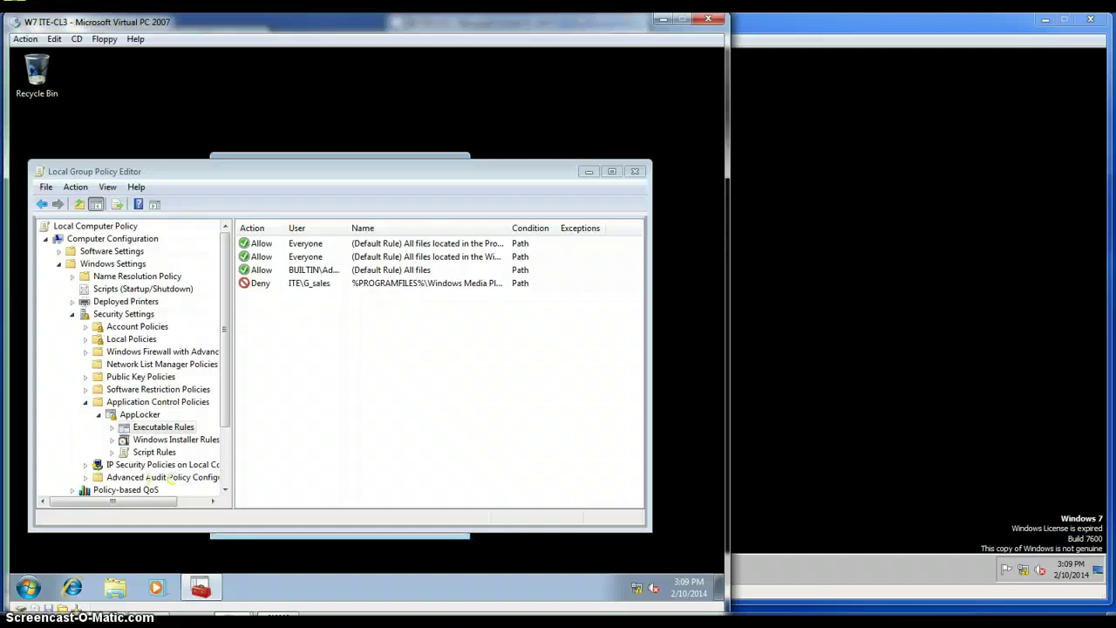
right_click(144, 413)
click(176, 476)
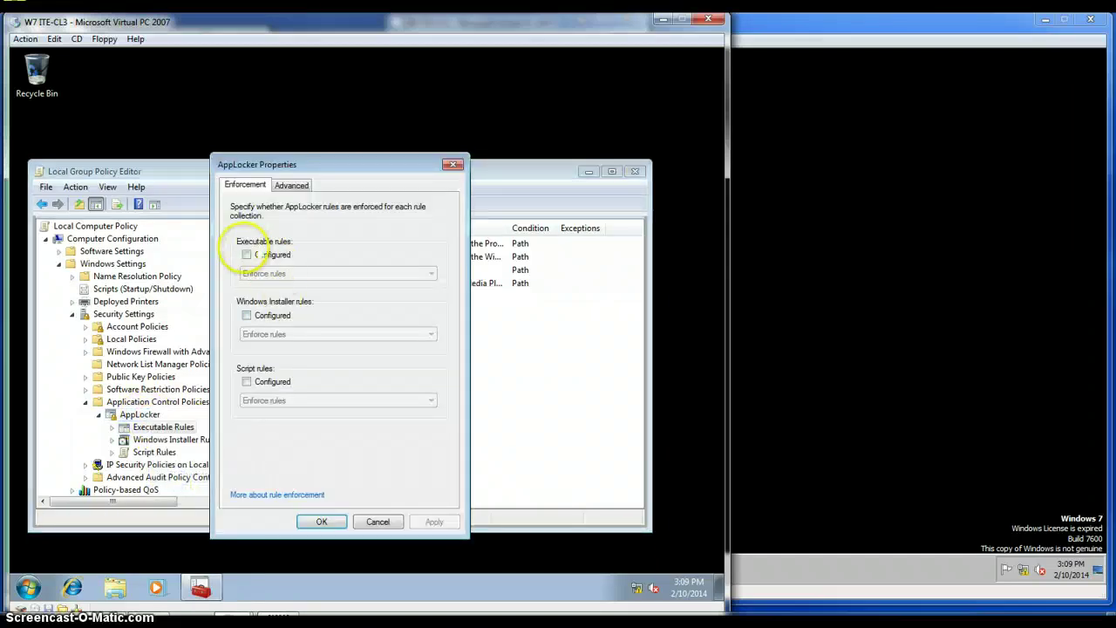
click(247, 254)
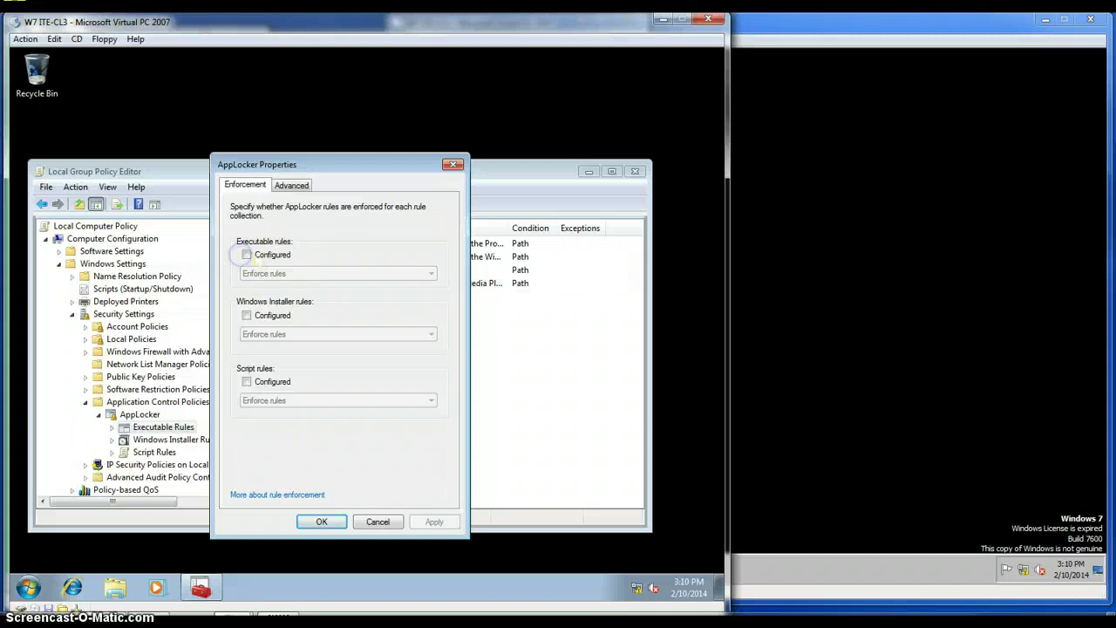
click(246, 255)
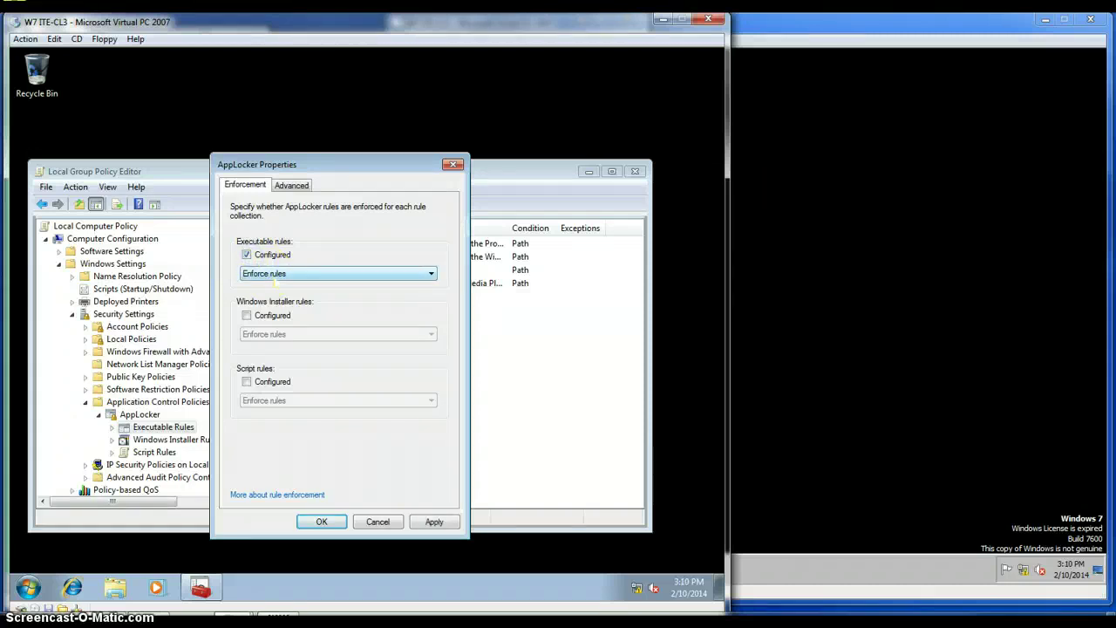
click(434, 522)
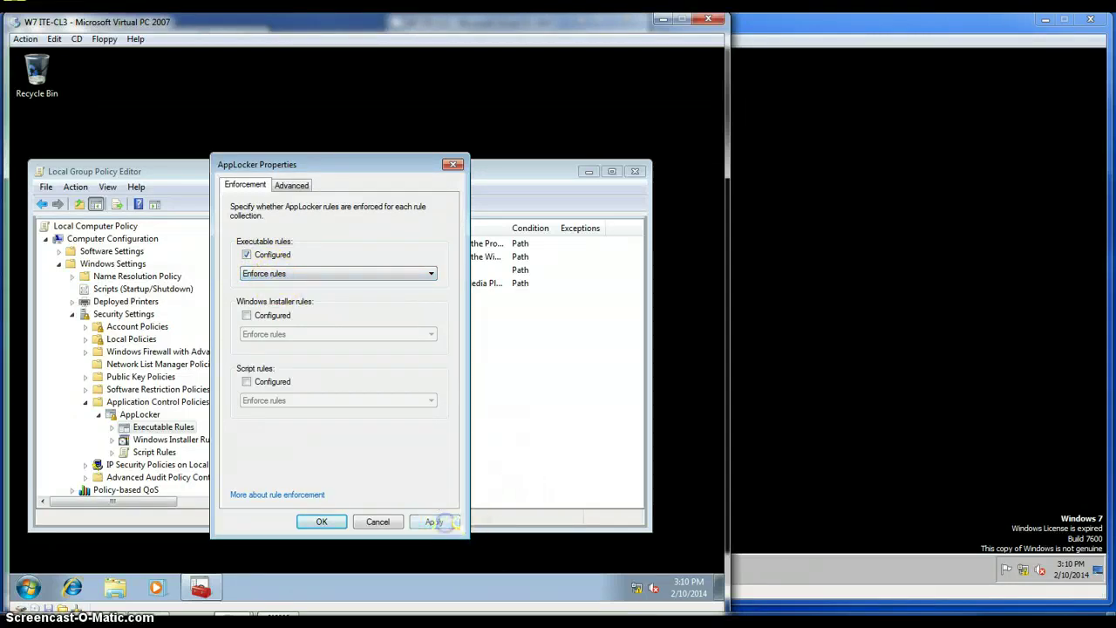
click(322, 521)
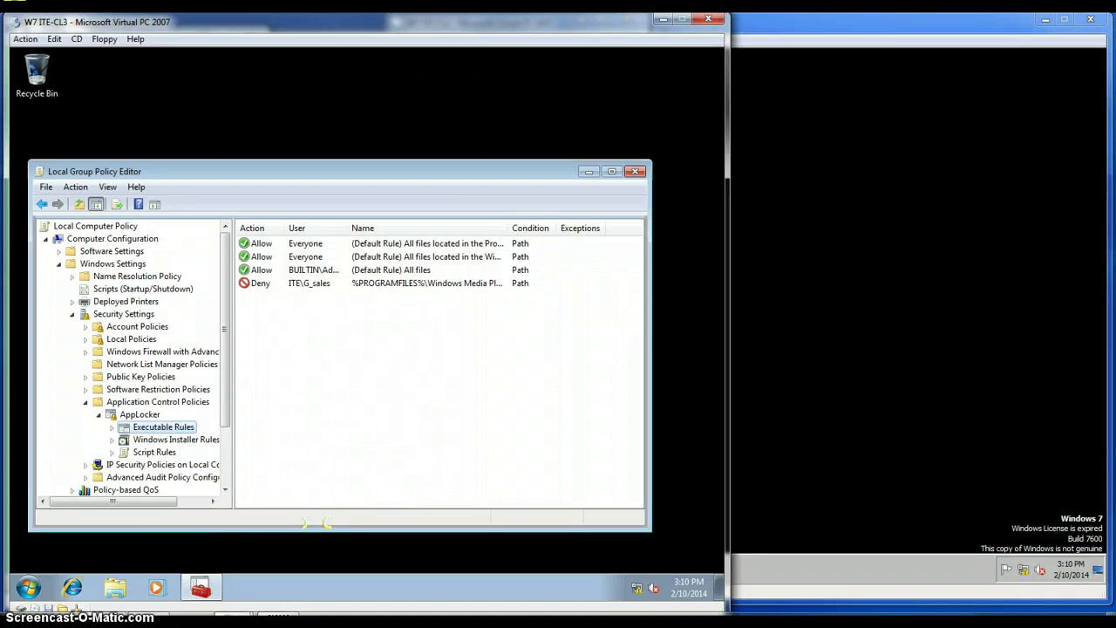
Open a Command Prompt by running cmd from the Start menu search.
click(27, 587)
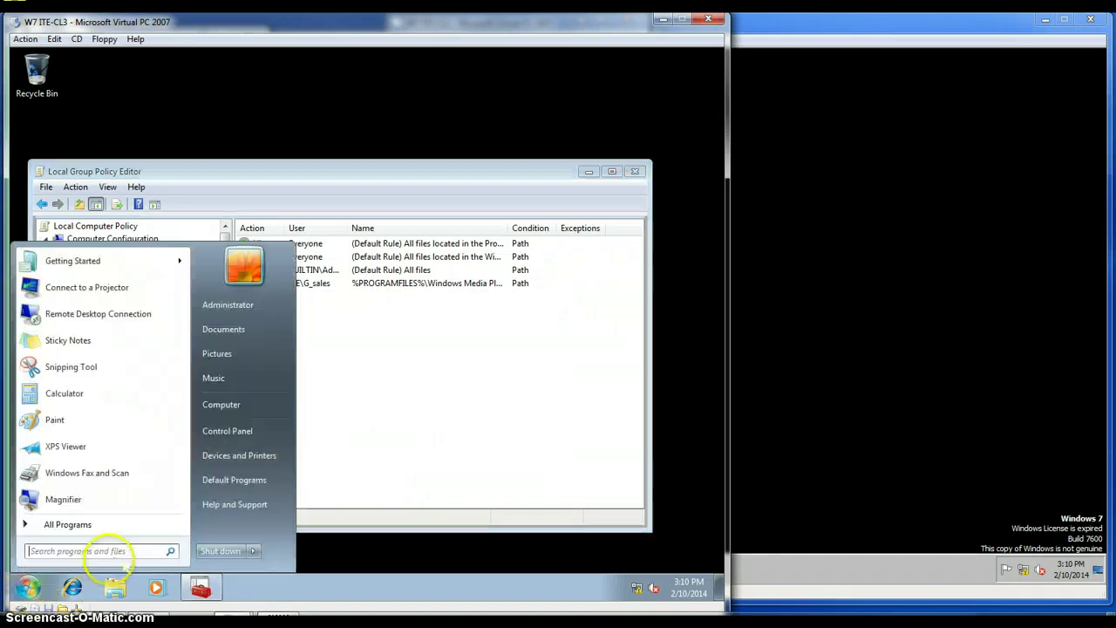
text(cmd)
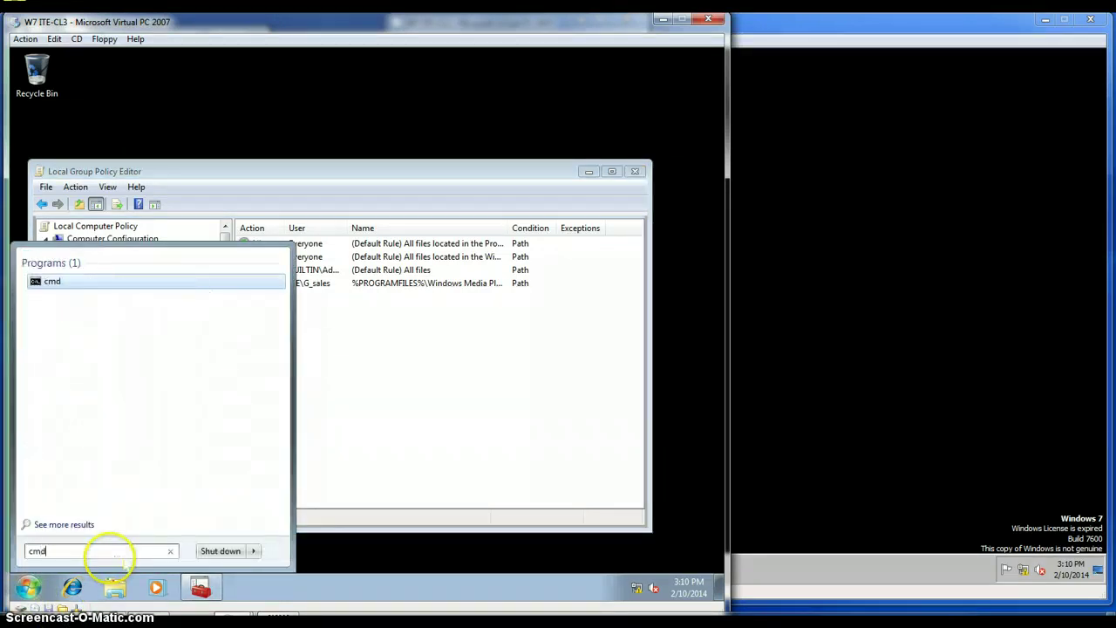
key(Return)
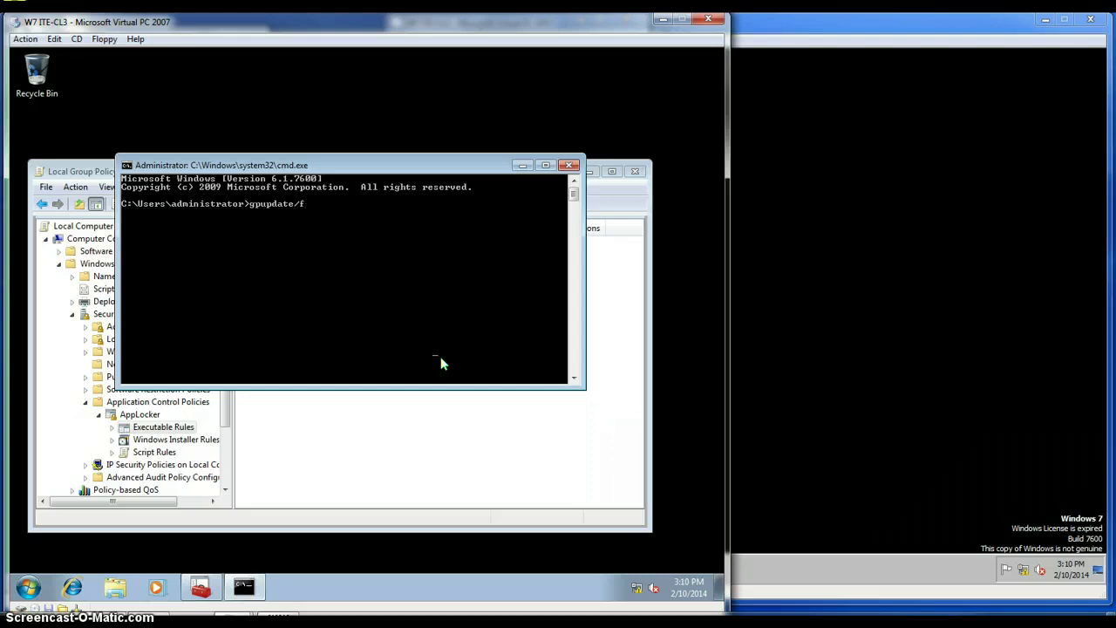
Run gpupdate /force, then close Command Prompt and the Local Group Policy Editor.
text(e)
key(Return)
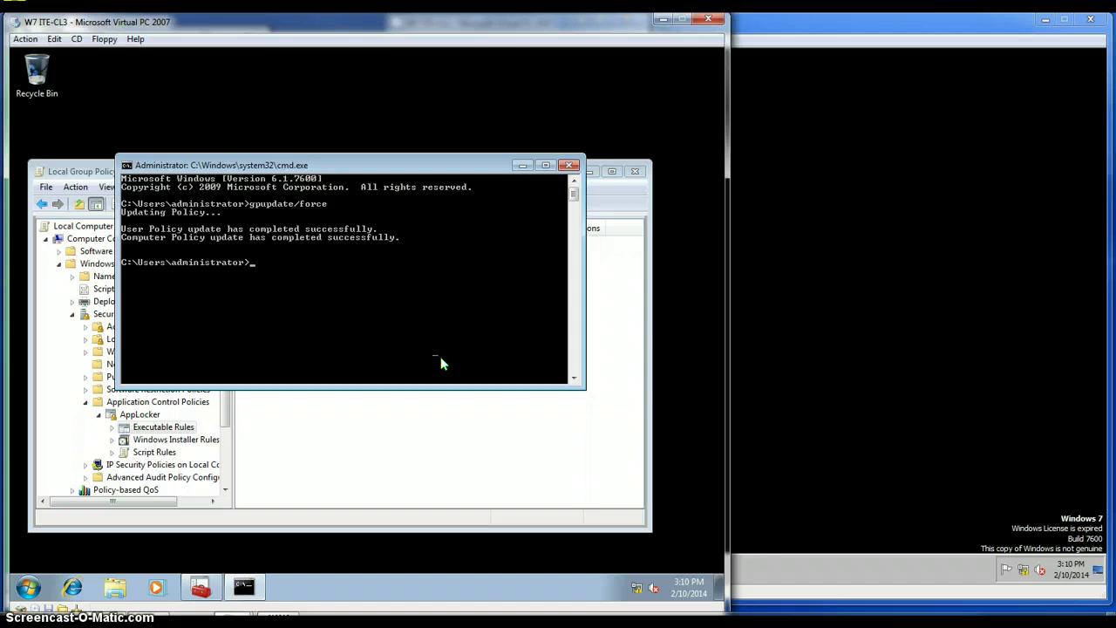
click(569, 165)
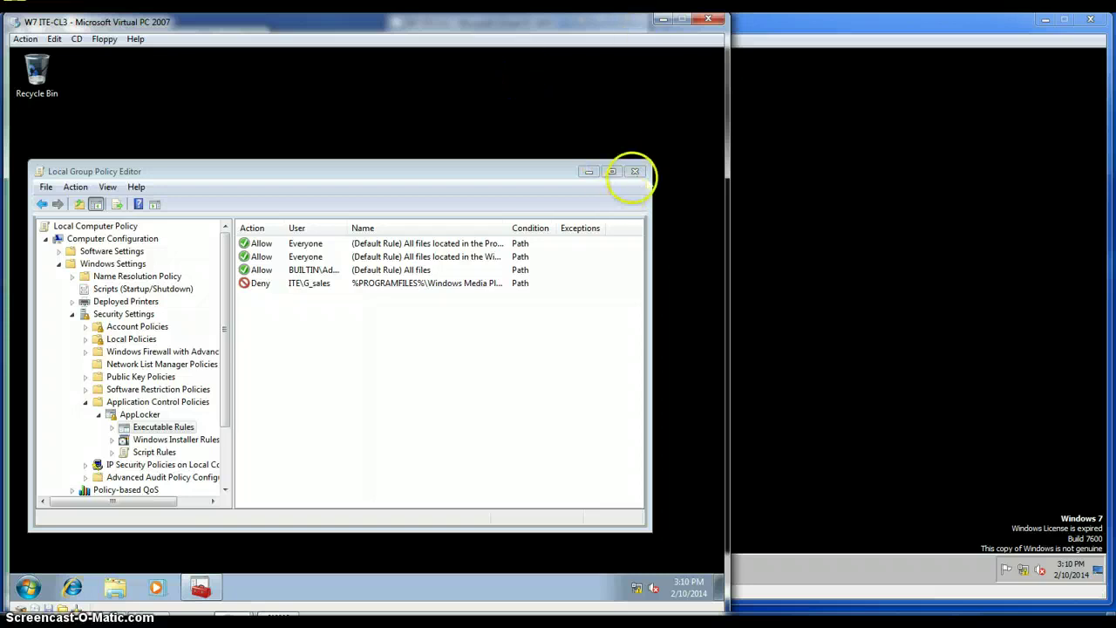
click(634, 171)
Open Computer Management from Computer and select the Application Identity service under Services.
click(29, 589)
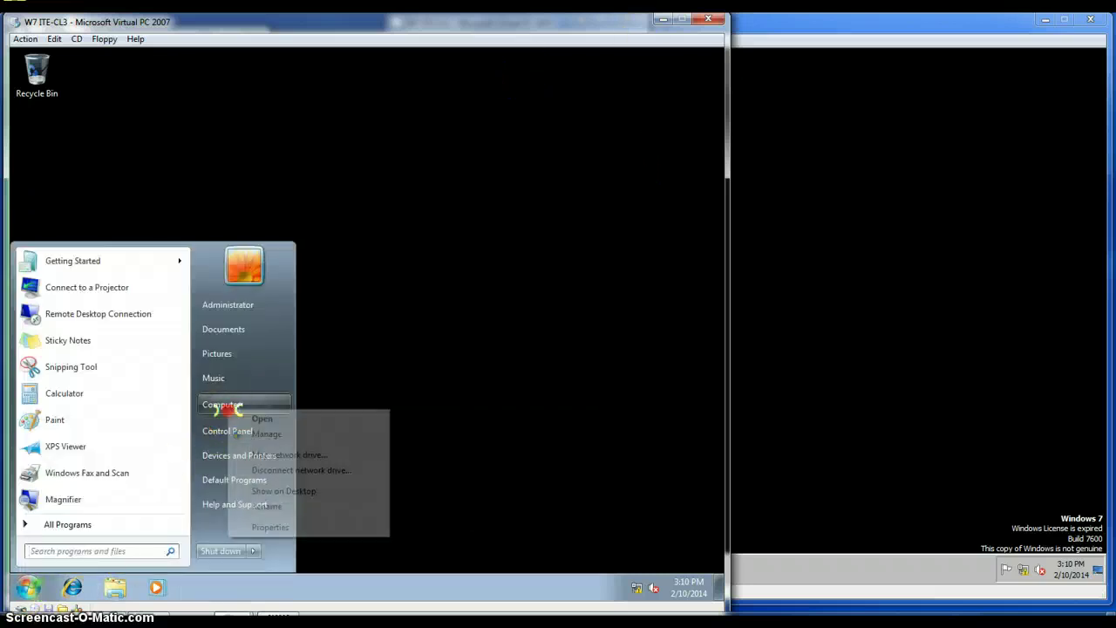
right_click(221, 406)
click(267, 435)
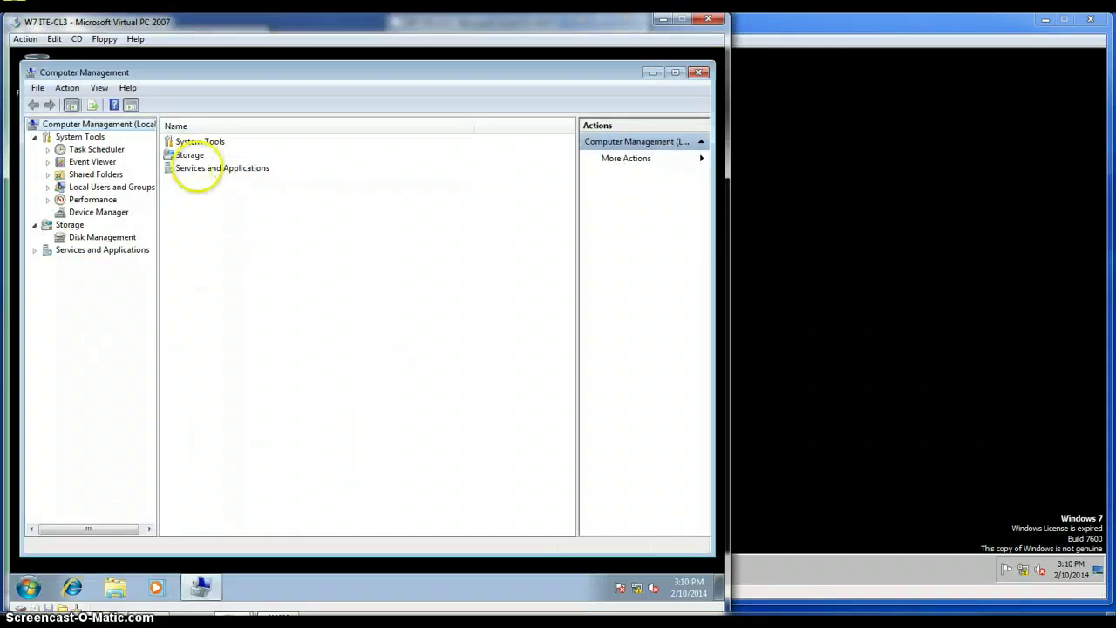
double_click(198, 168)
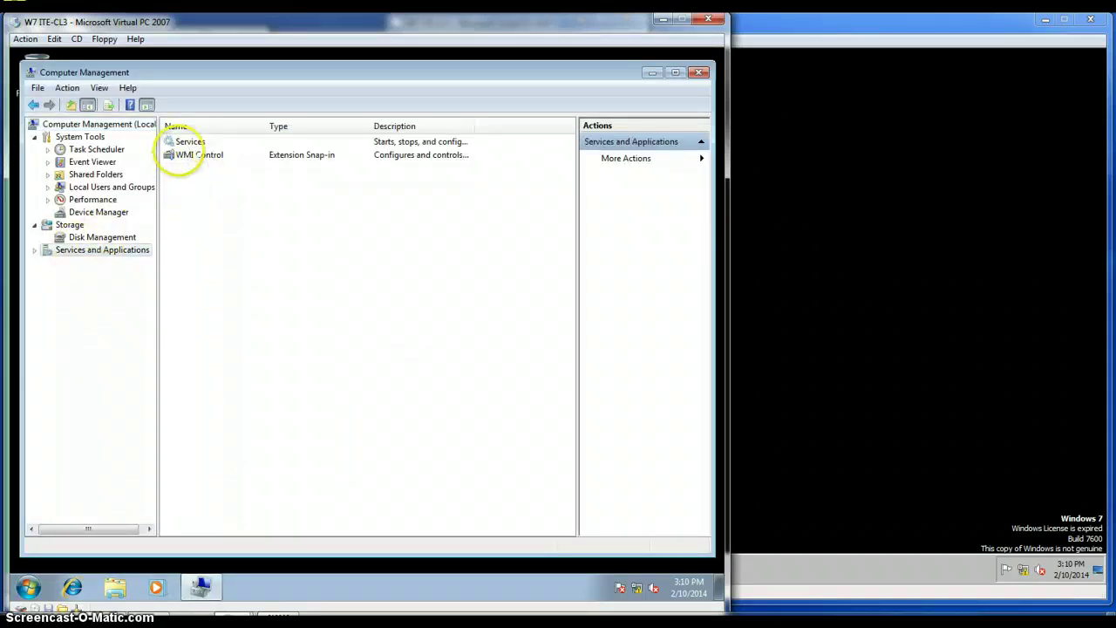
double_click(183, 143)
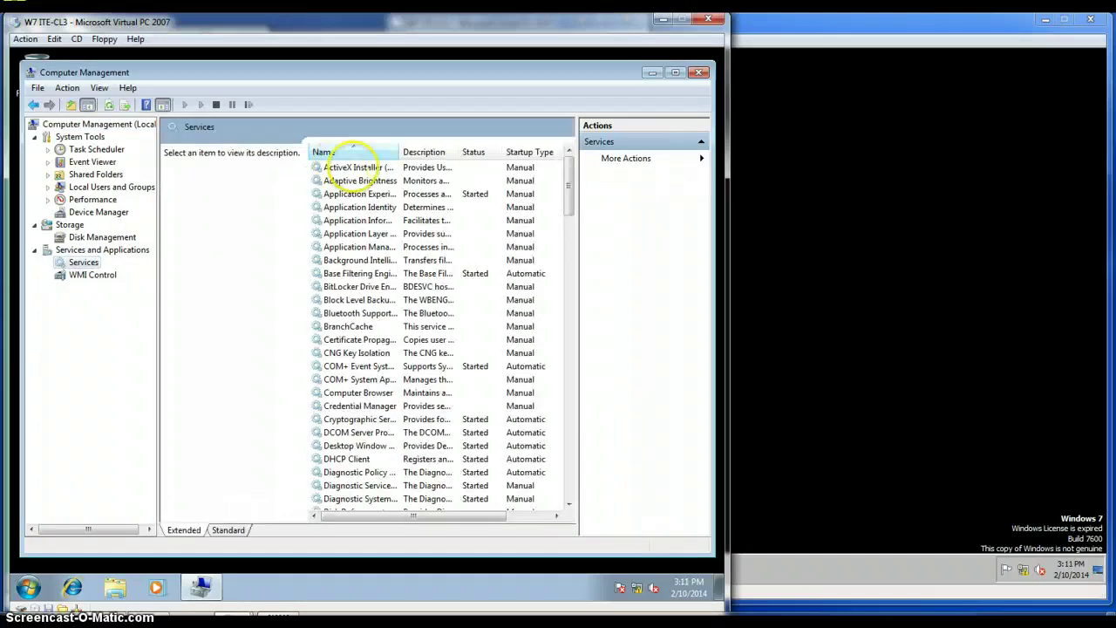
double_click(399, 150)
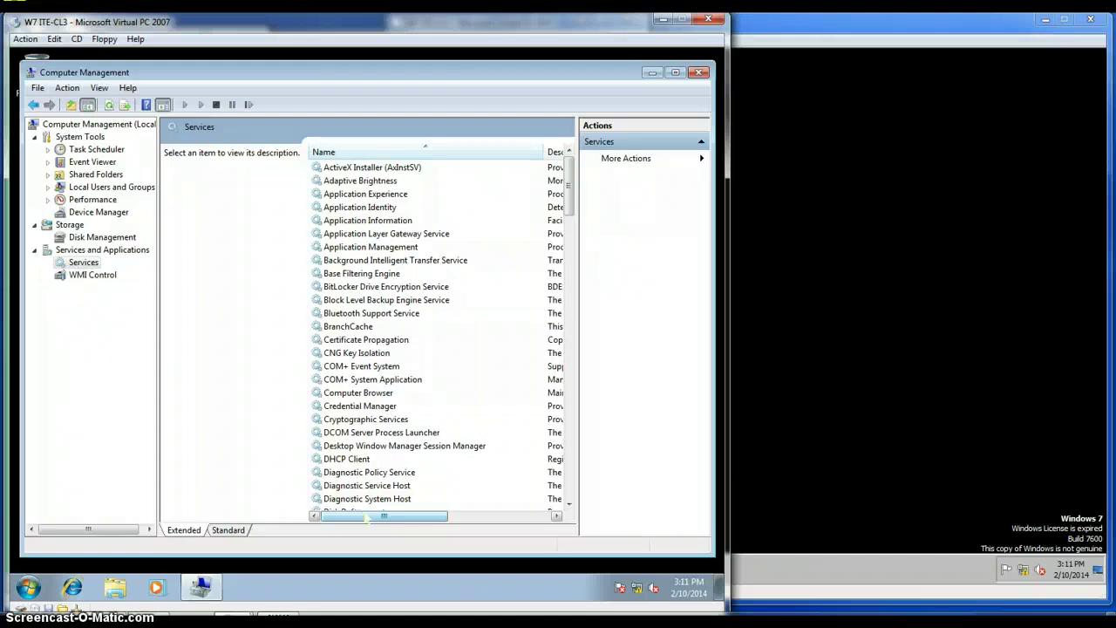
click(382, 207)
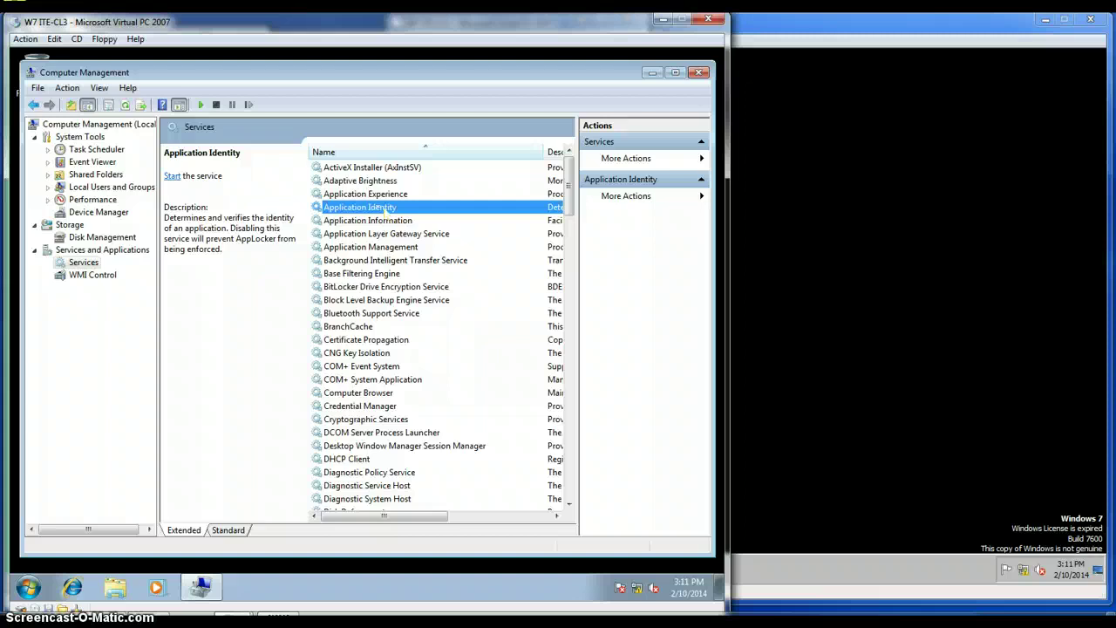
Set Application Identity to Automatic startup, start it, and close Computer Management.
right_click(382, 210)
click(433, 347)
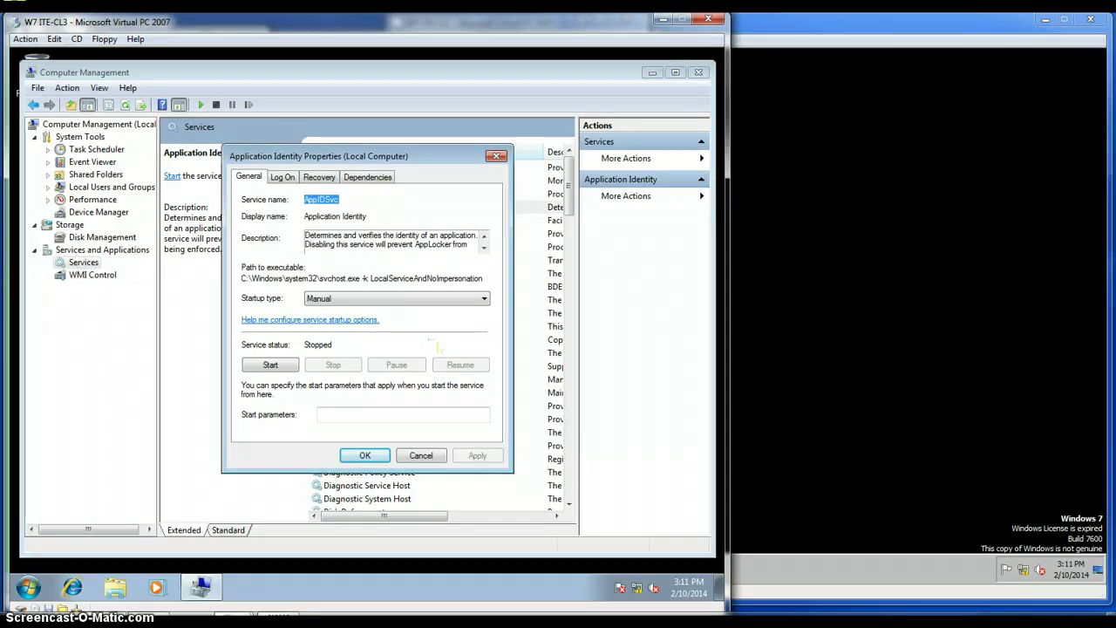
click(421, 302)
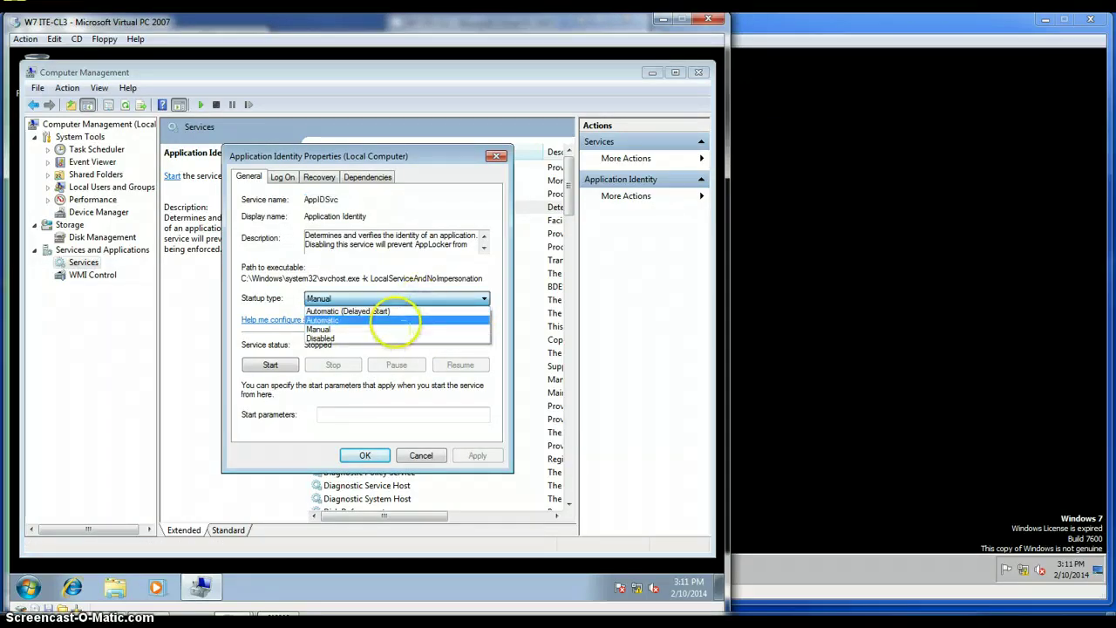
click(393, 319)
click(270, 365)
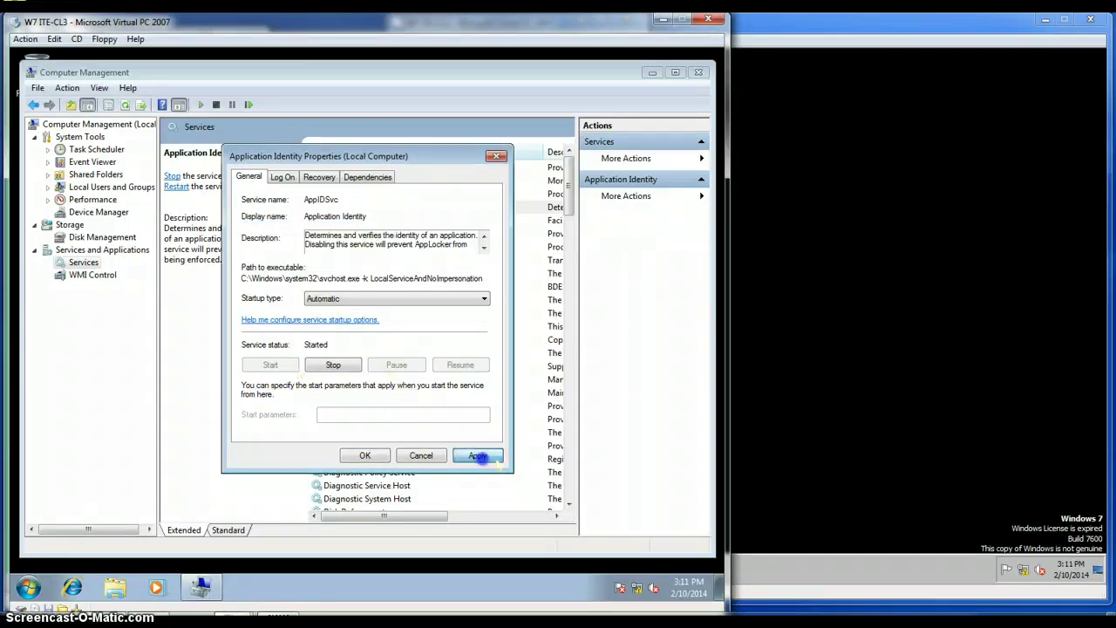
click(479, 456)
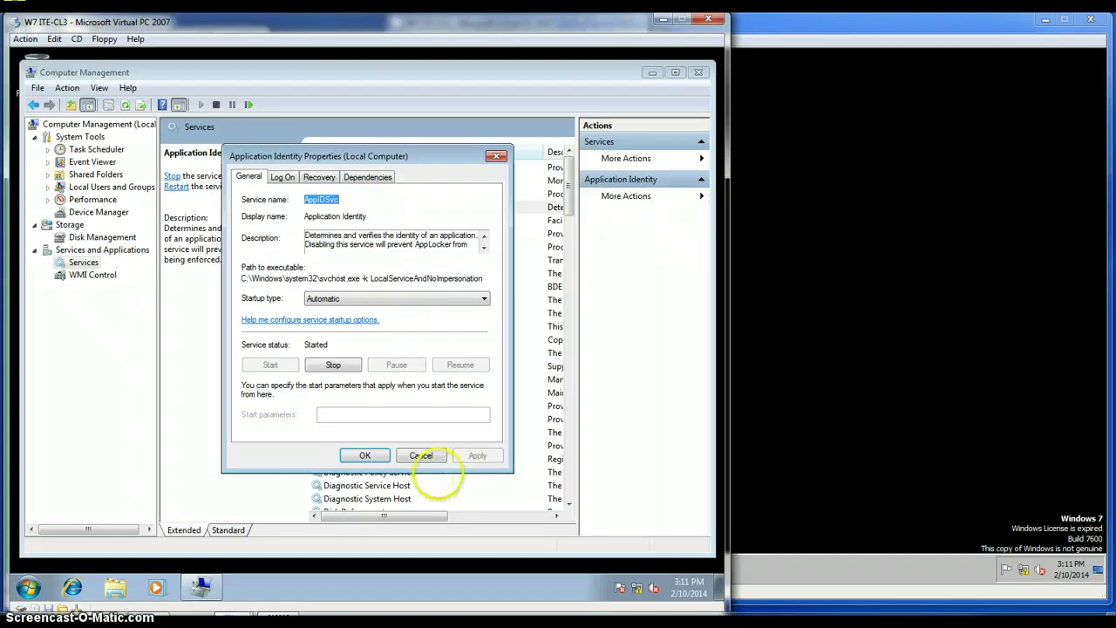
click(366, 453)
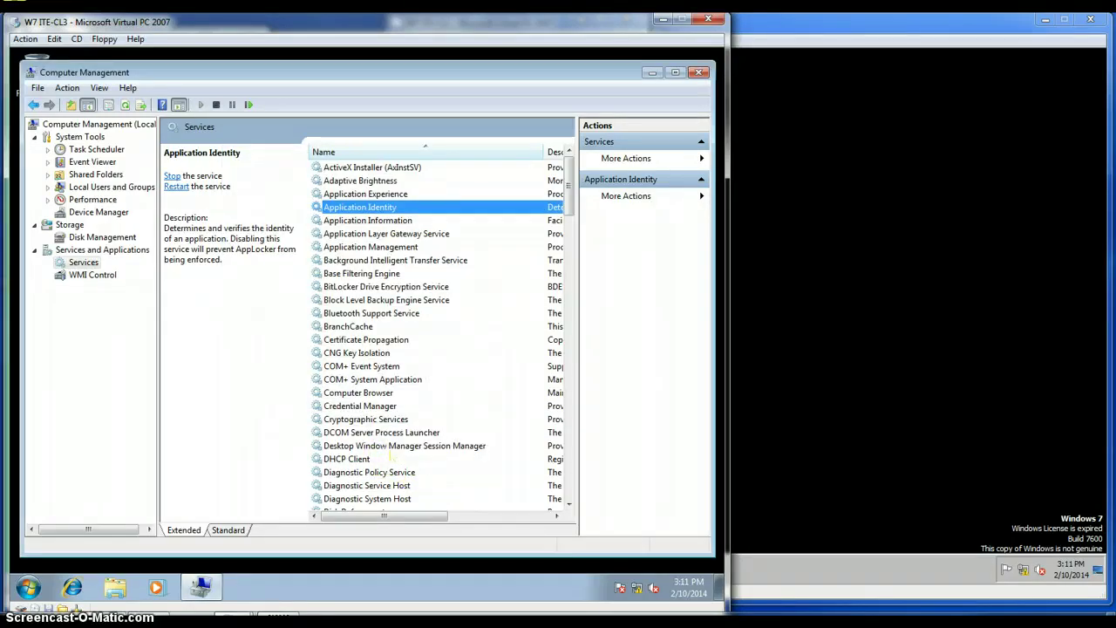
click(698, 73)
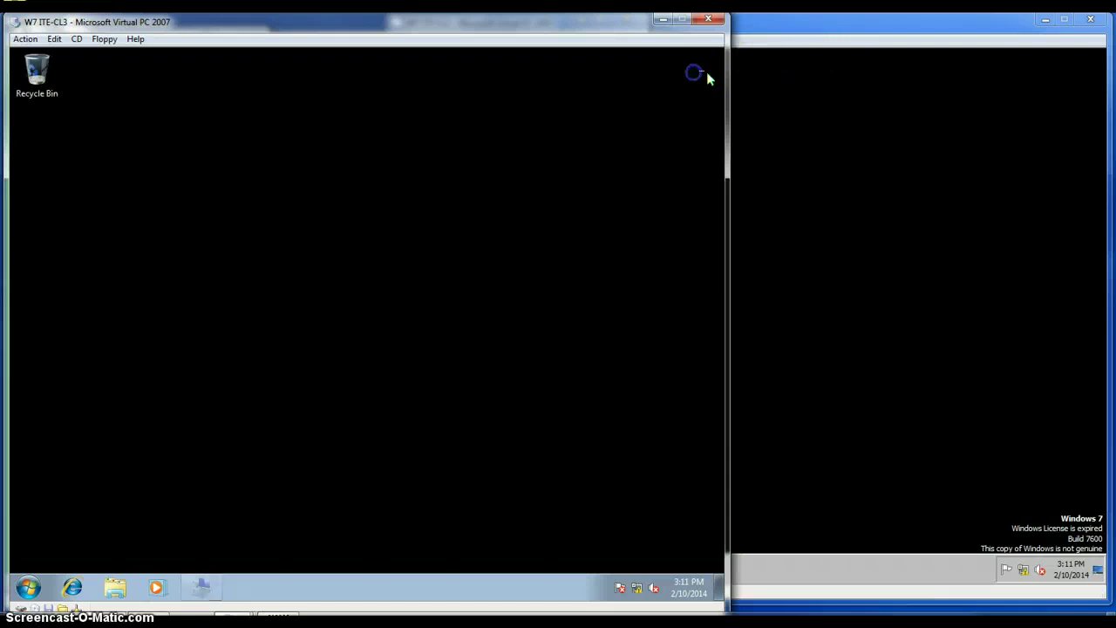
Restart the client computer from the Start menu's Shut down options.
click(26, 586)
click(254, 550)
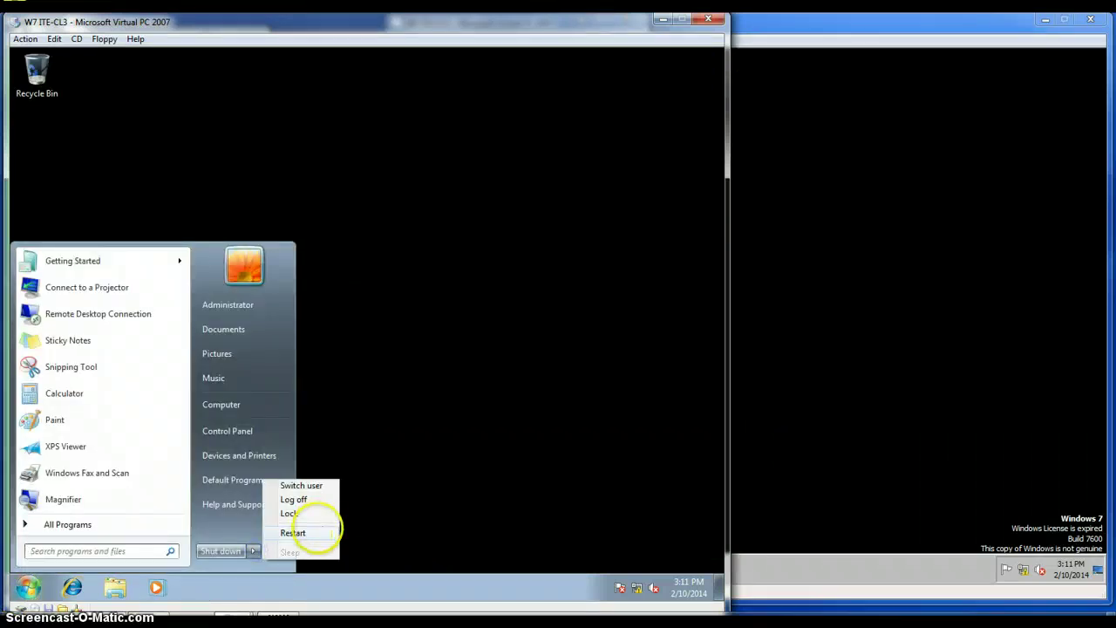
click(316, 528)
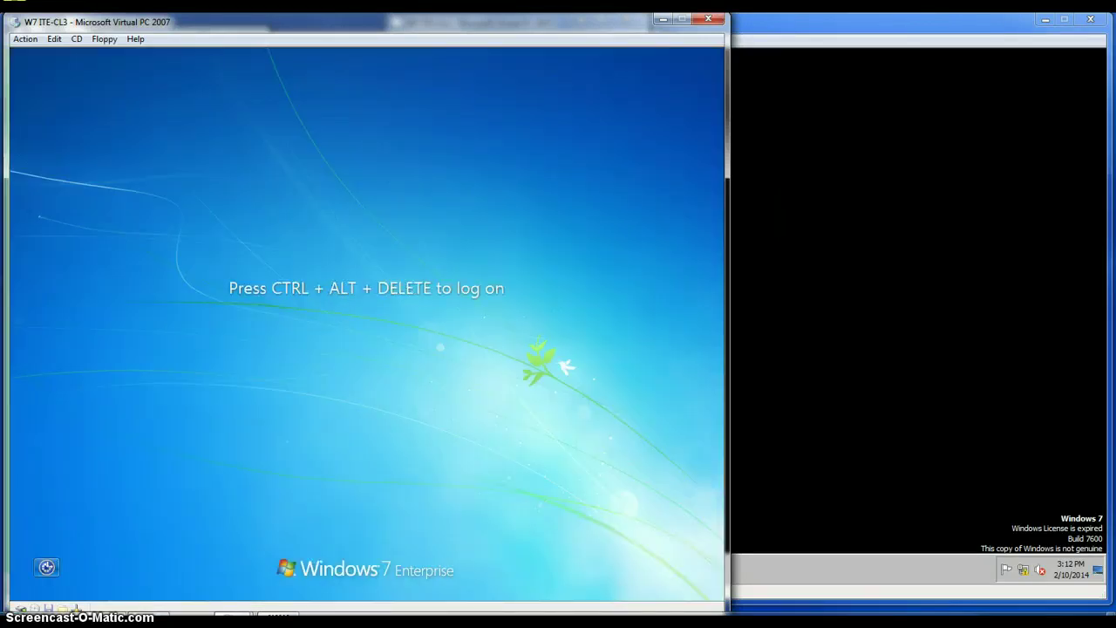
Sign in as Other User with the ITE\Sales1 domain account and its password.
key(ctrl+alt+Delete)
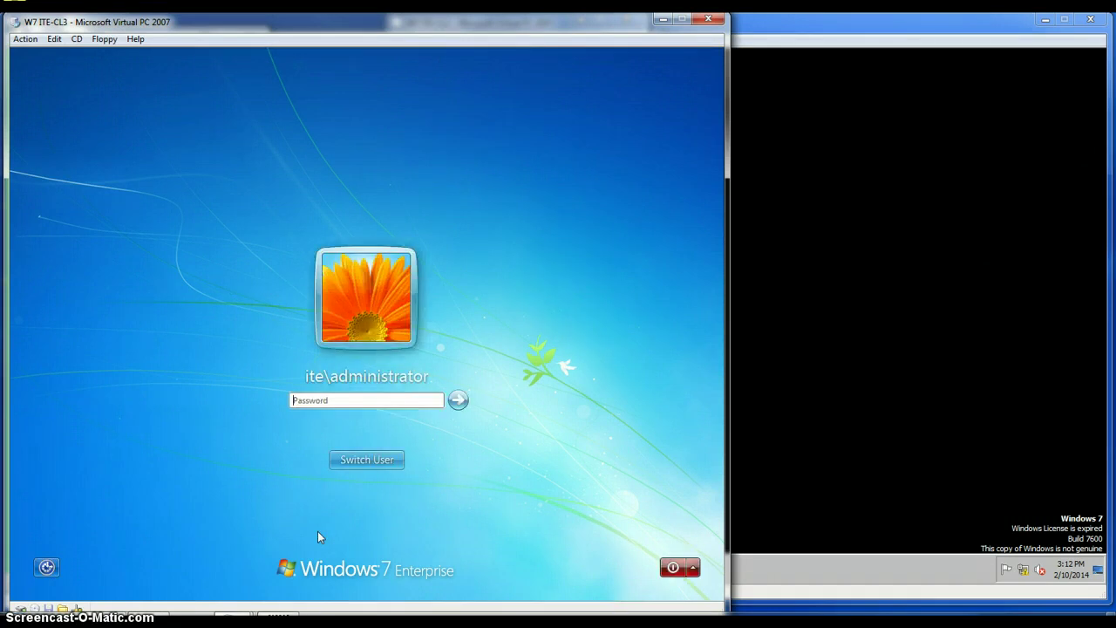
click(377, 460)
click(429, 363)
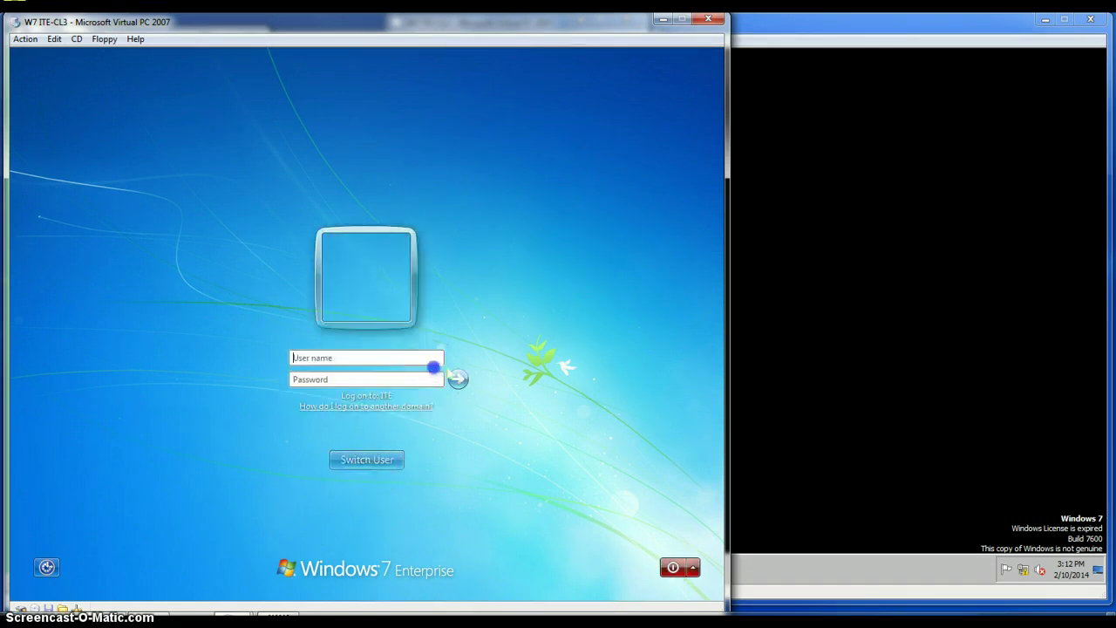
click(373, 360)
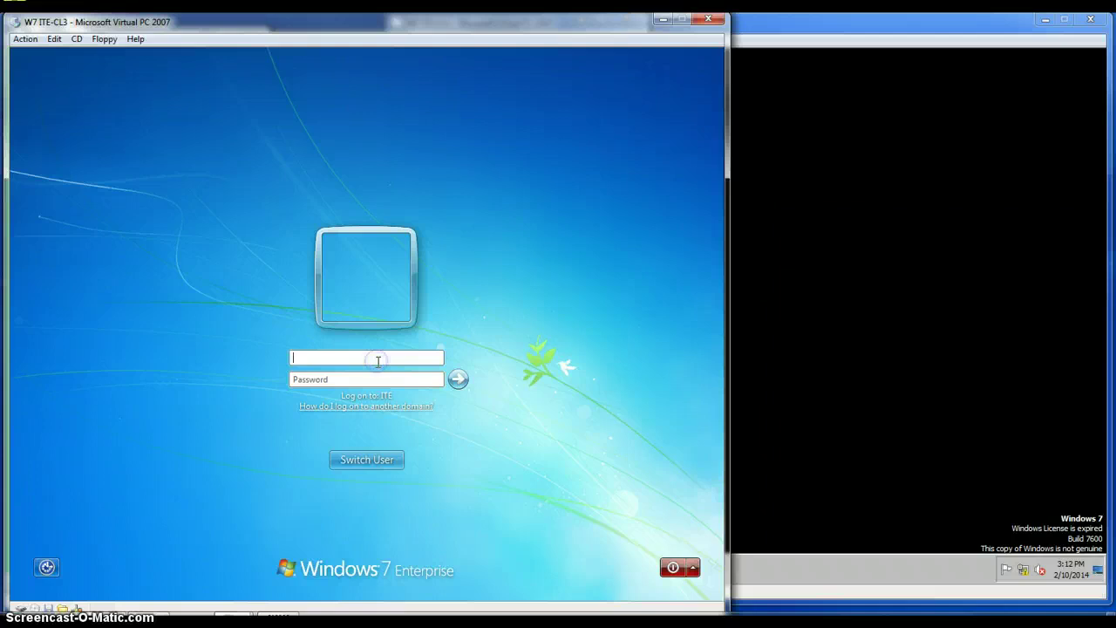
text(ITE\Sales1)
click(375, 378)
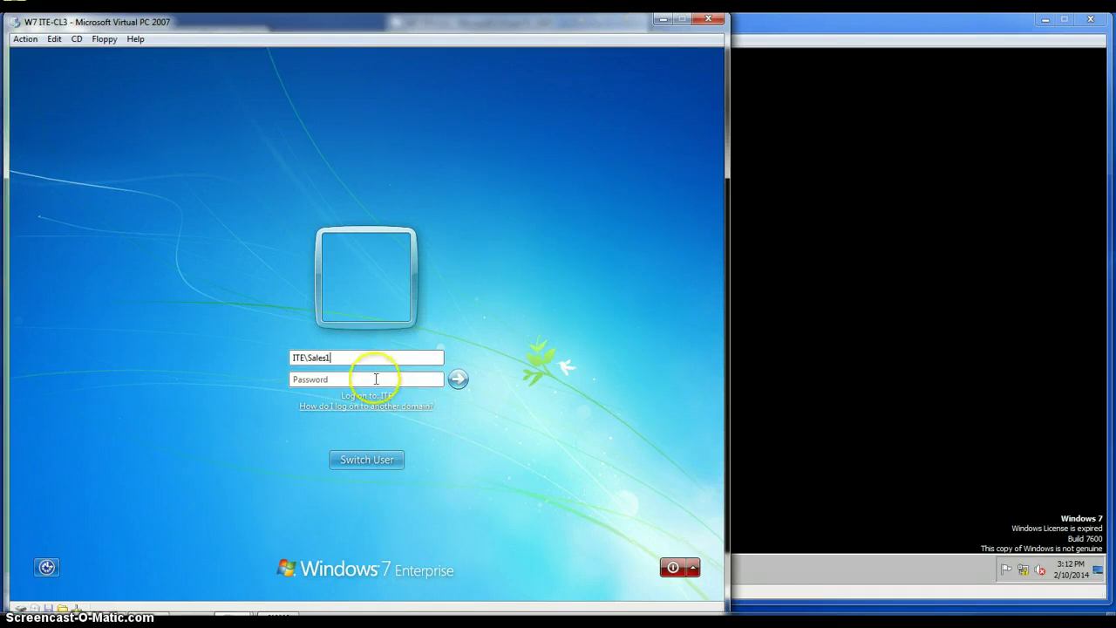
text(cisco123)
key(Return)
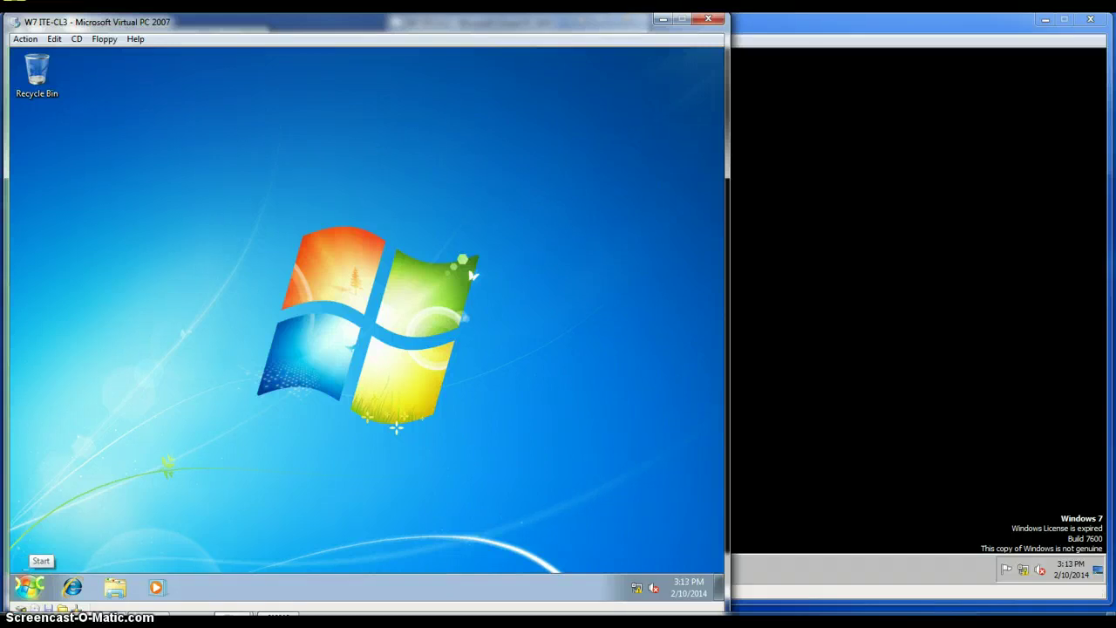
Run gpupdate /force as the sales user and close Command Prompt once the user policy updates.
click(29, 585)
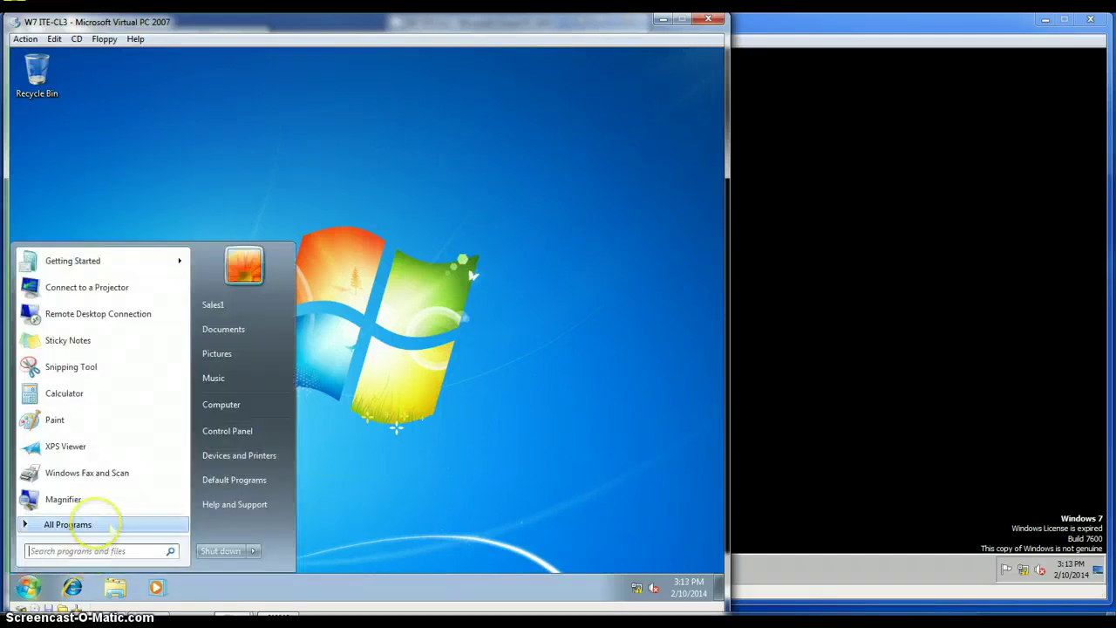
click(78, 524)
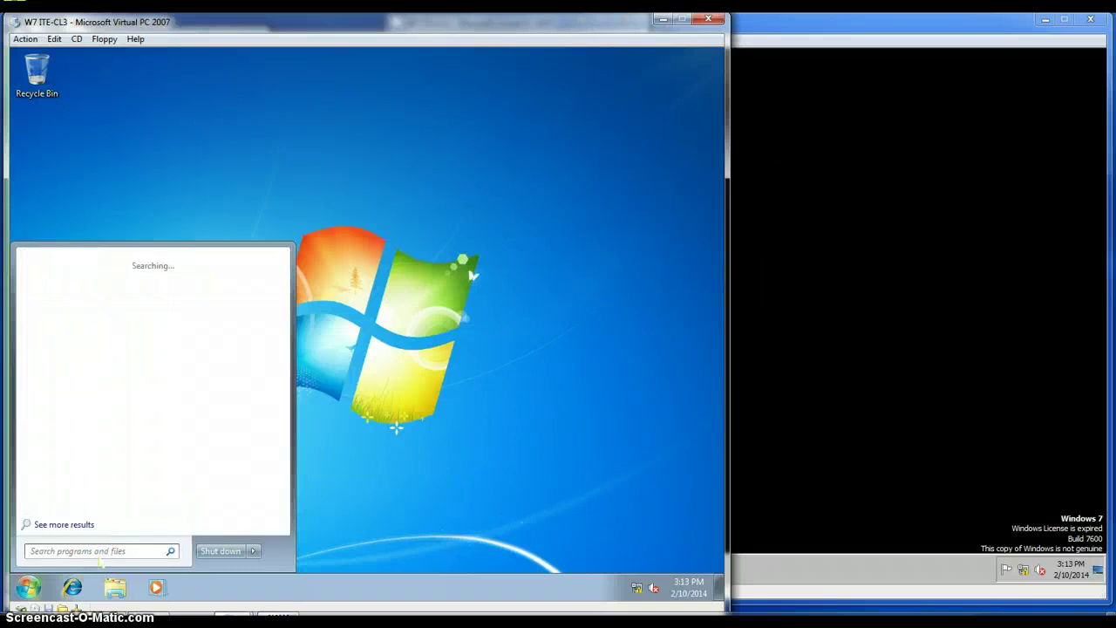
key(Escape)
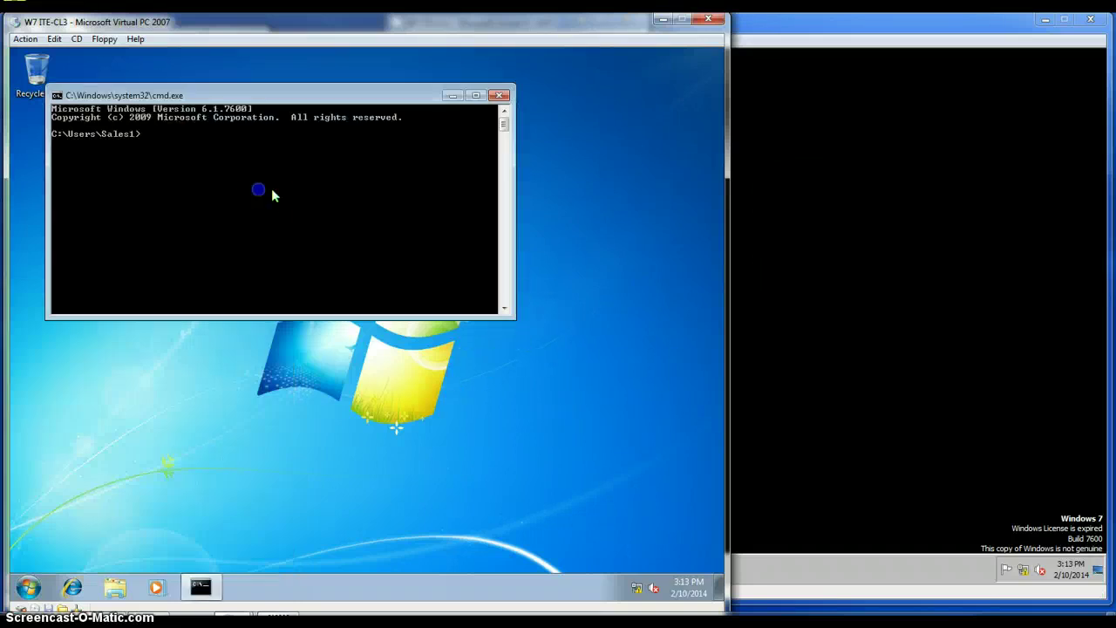
click(185, 166)
text(gpu)
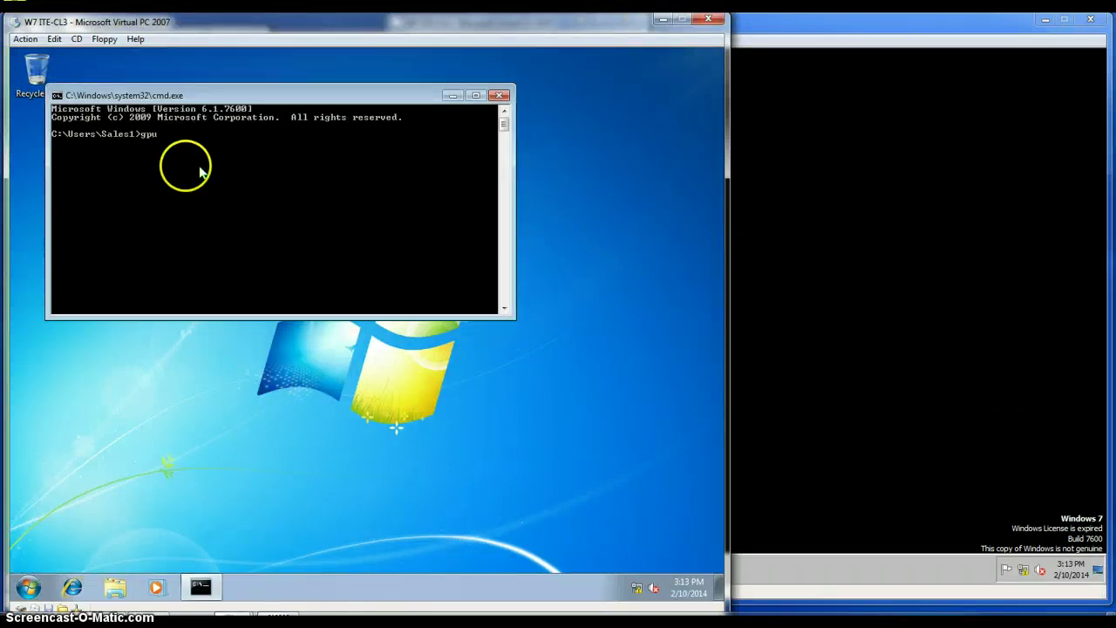
text(pdate/force)
key(Return)
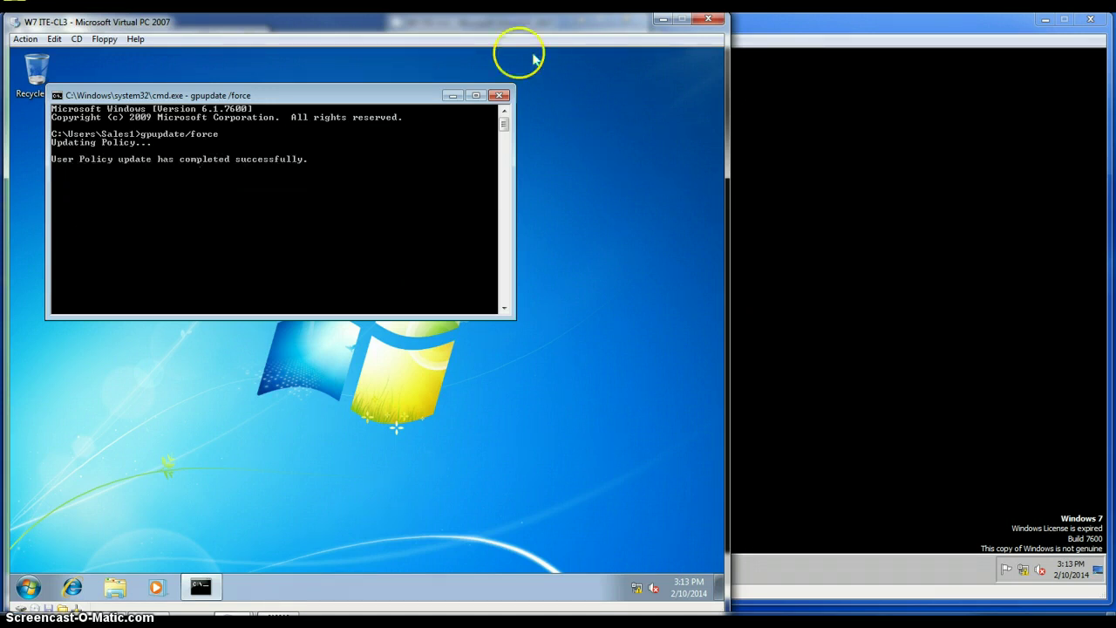
click(499, 95)
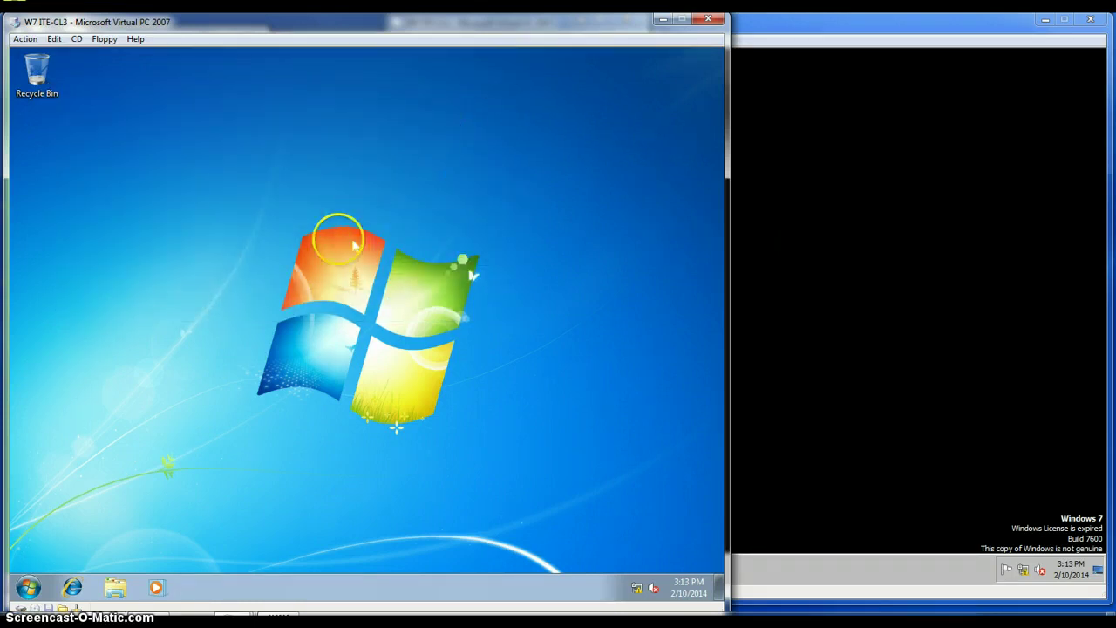
Launch Windows Media Player from All Programs and close its welcome dialog.
click(29, 587)
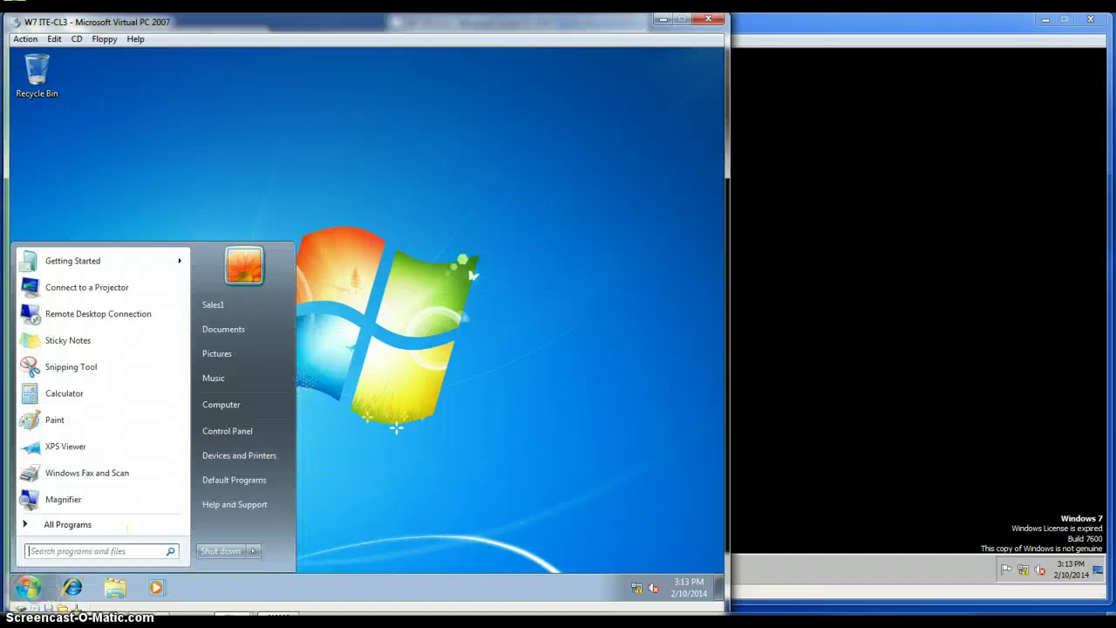
click(88, 525)
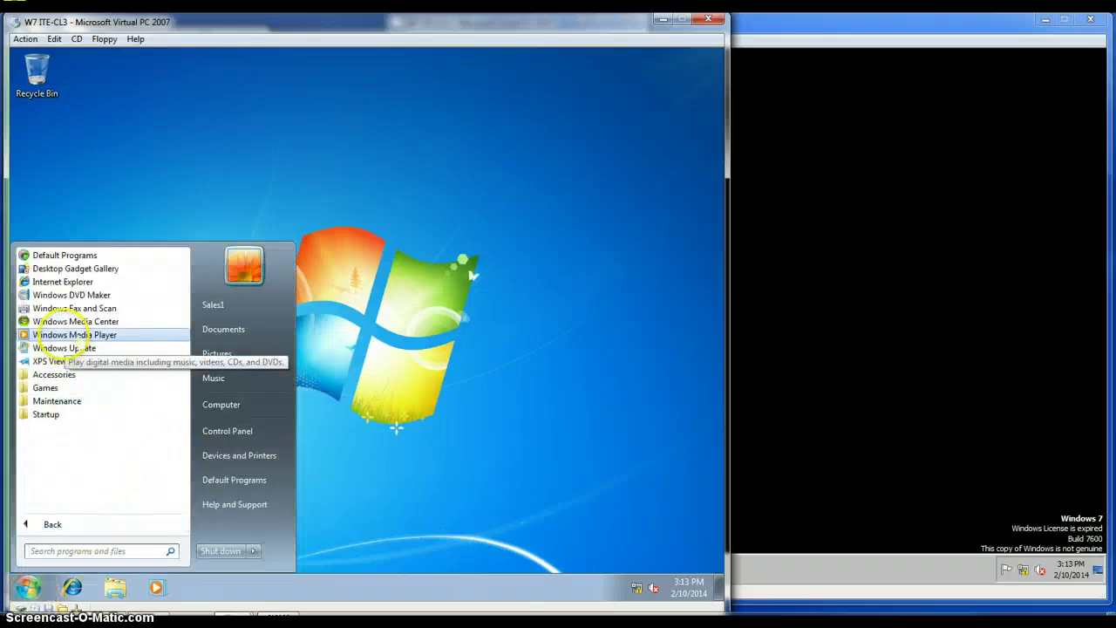
click(77, 339)
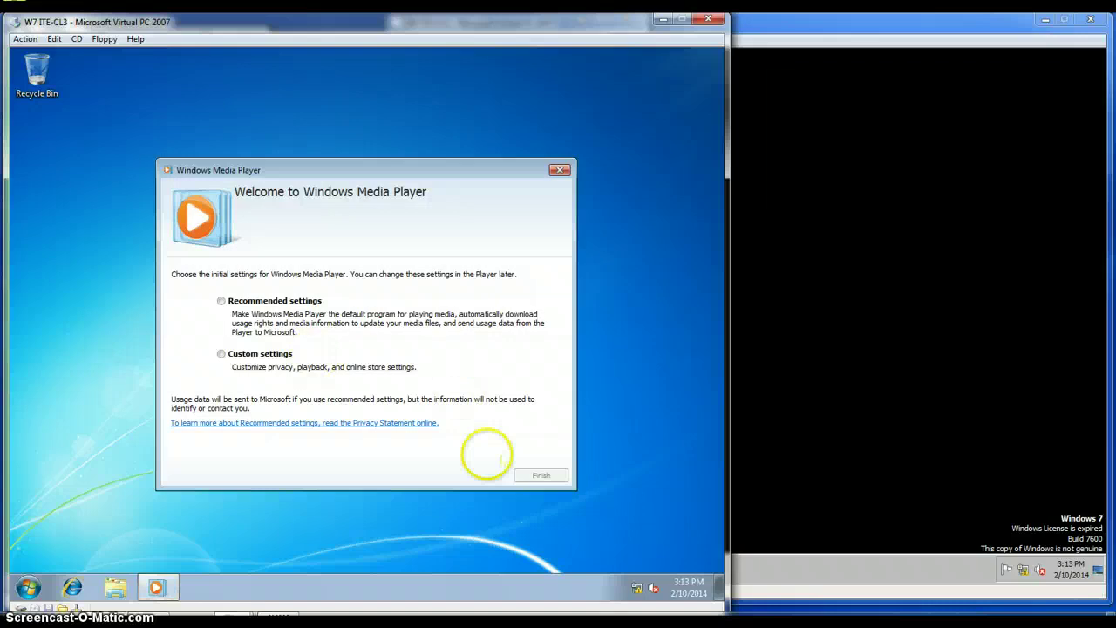
click(565, 172)
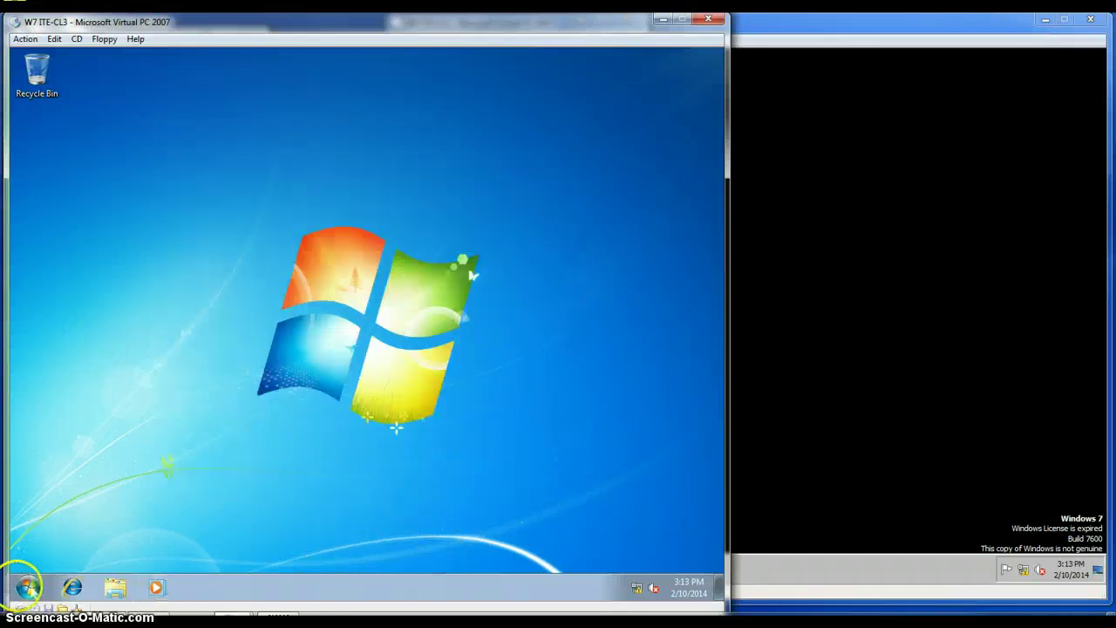
Relaunch the player from the taskbar, dismiss the 'blocked by group policy' error, and keep its shortcut.
click(157, 588)
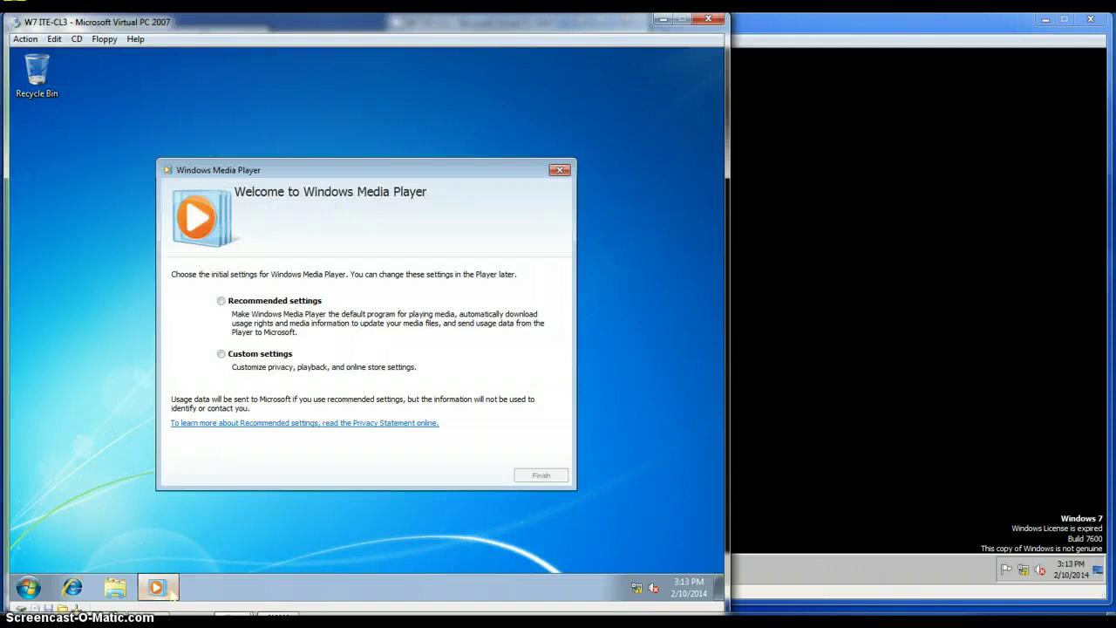
click(559, 171)
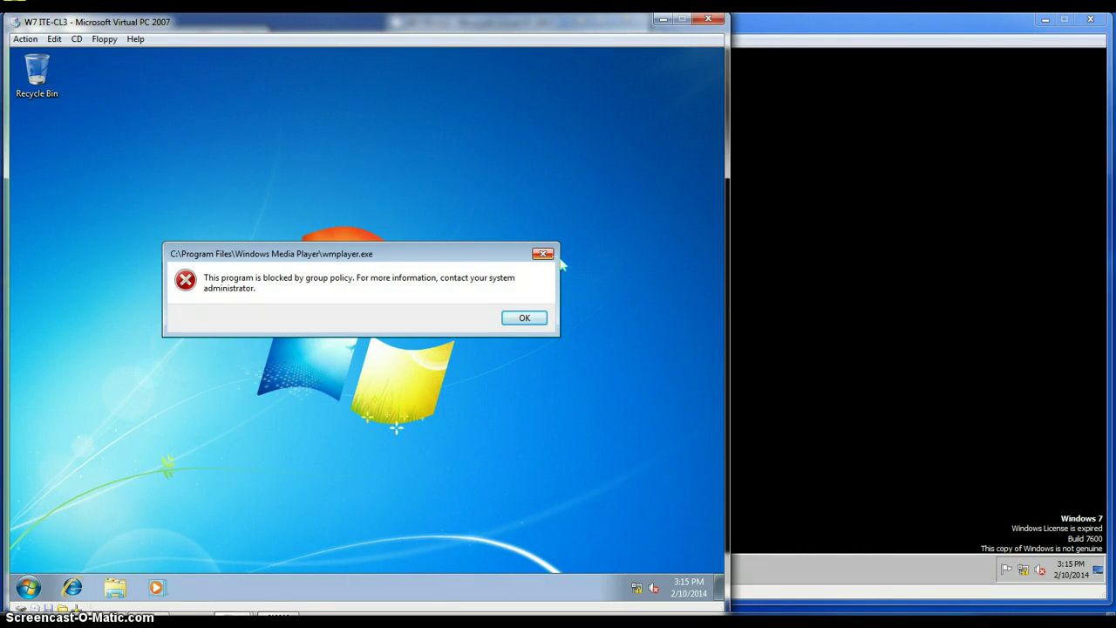
click(524, 318)
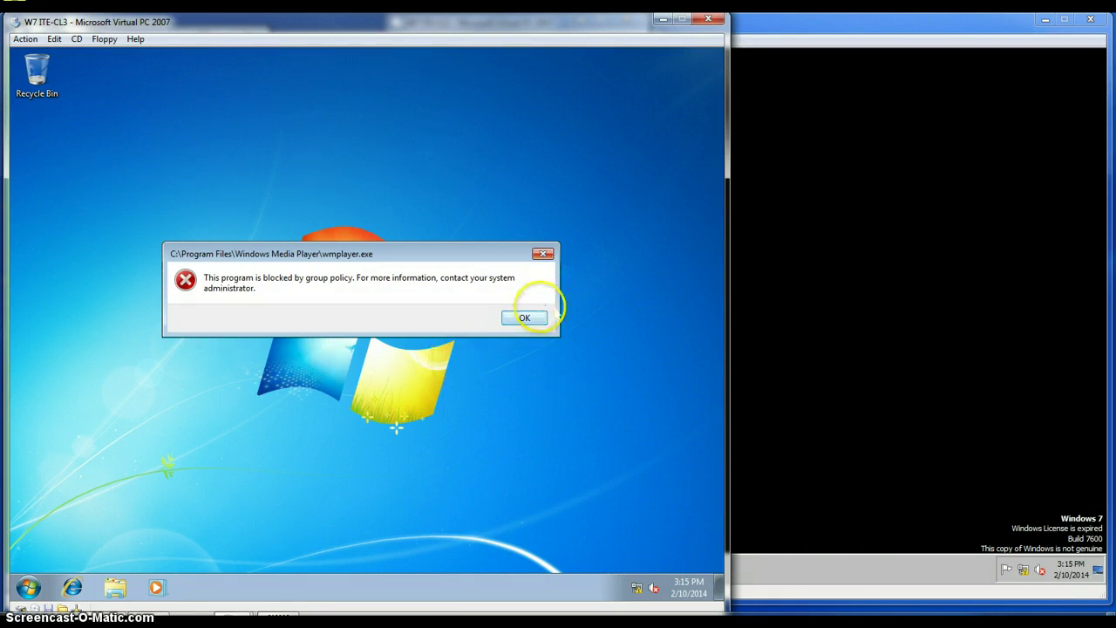
click(401, 328)
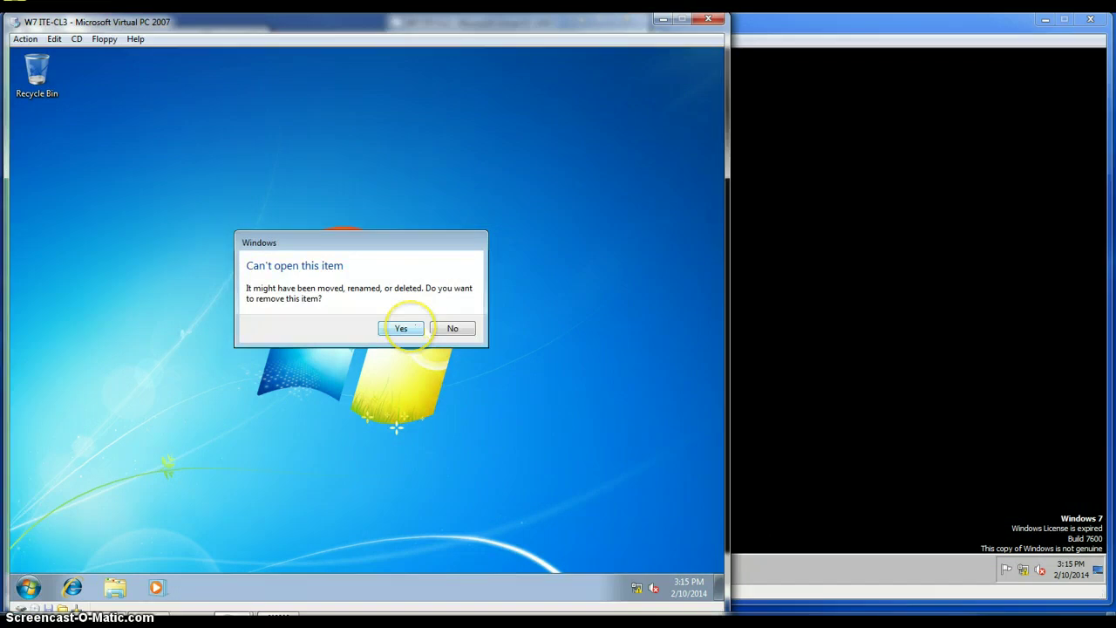
click(452, 328)
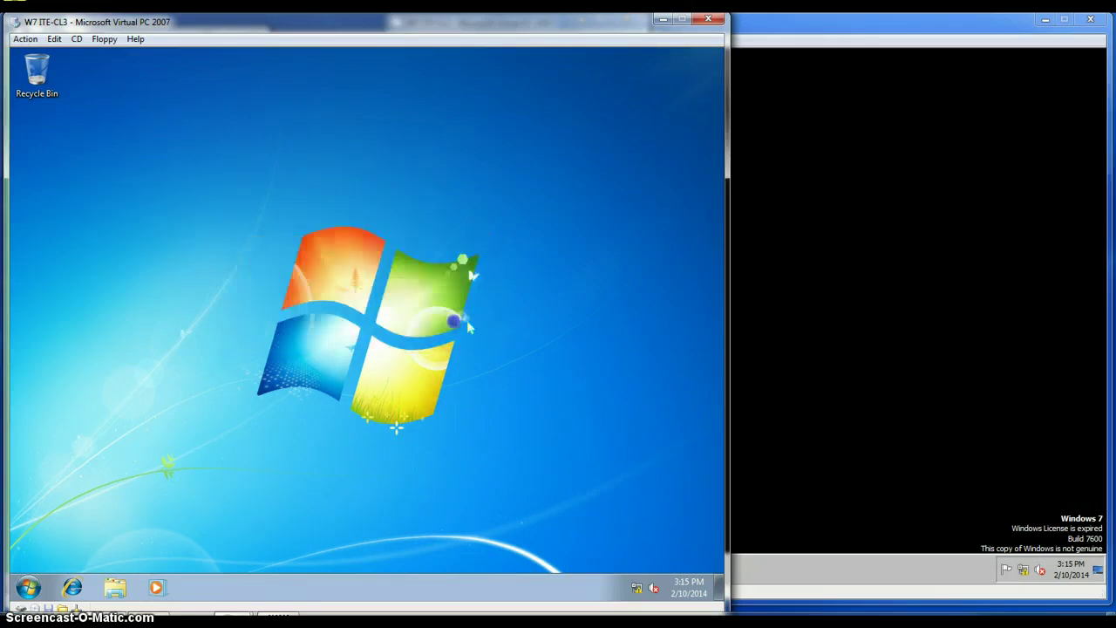